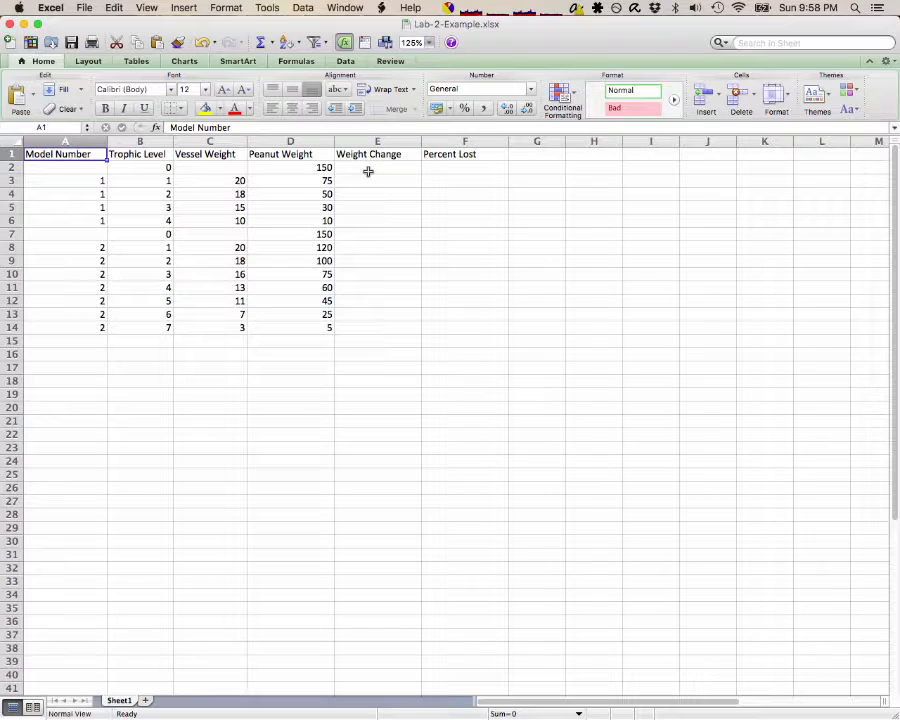
# Step: Enter the formula =D2-D3 in cell E3 to calculate the first weight change
pyautogui.click(367, 172)
pyautogui.click(371, 181)
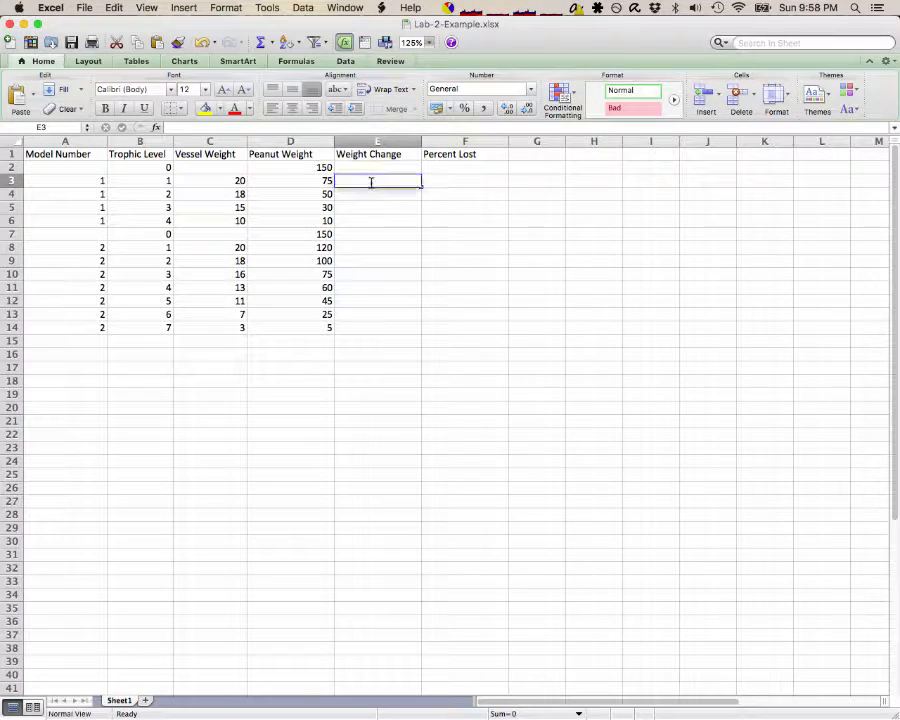
pyautogui.doubleClick(371, 181)
pyautogui.write('=')
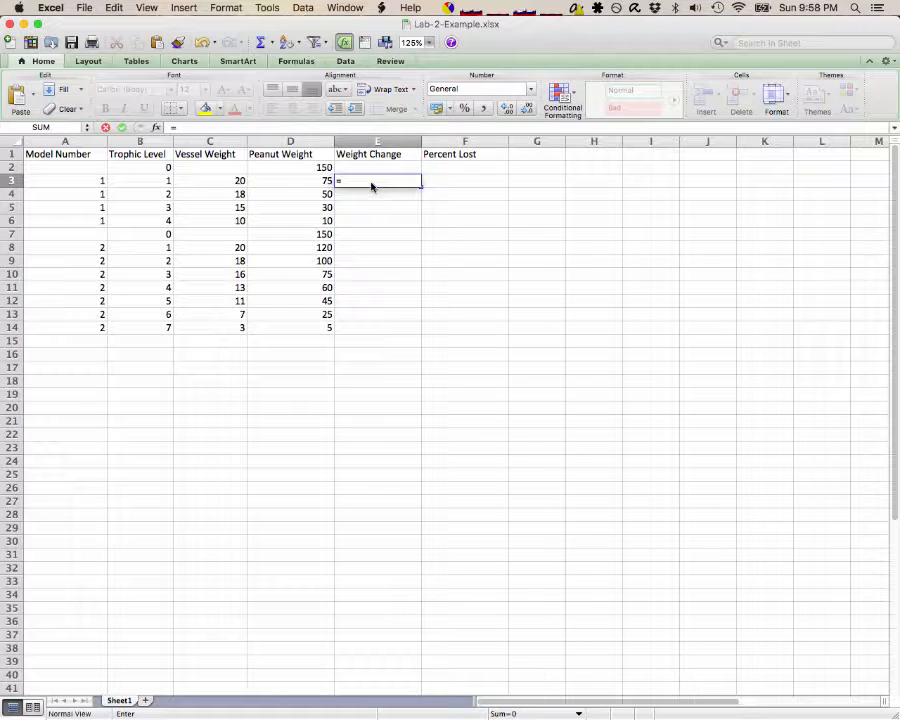
pyautogui.press('Left')
pyautogui.press('Up')
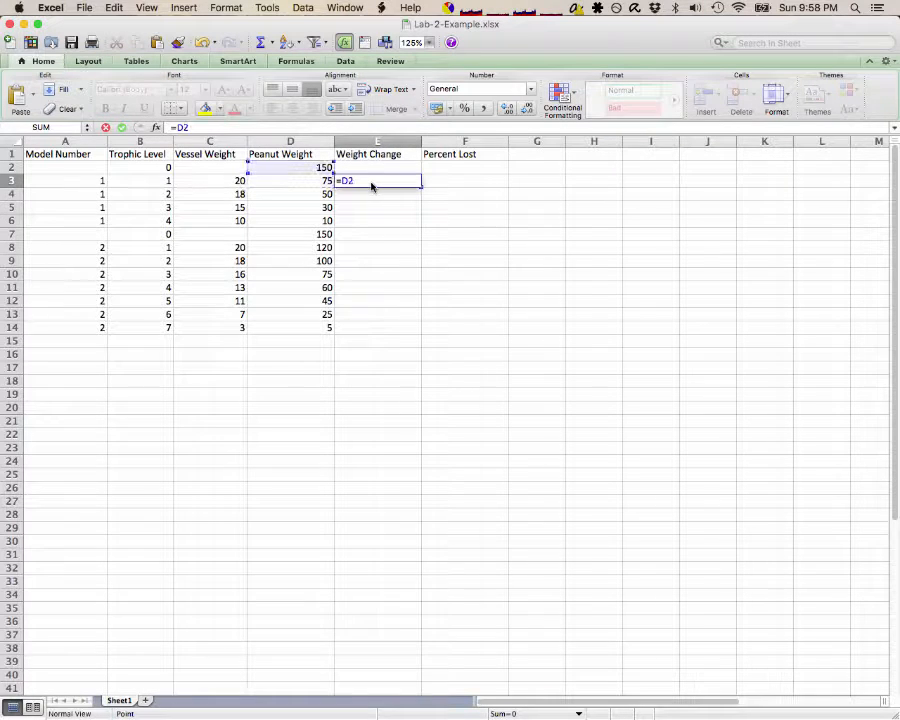
pyautogui.write('-')
pyautogui.press('Left')
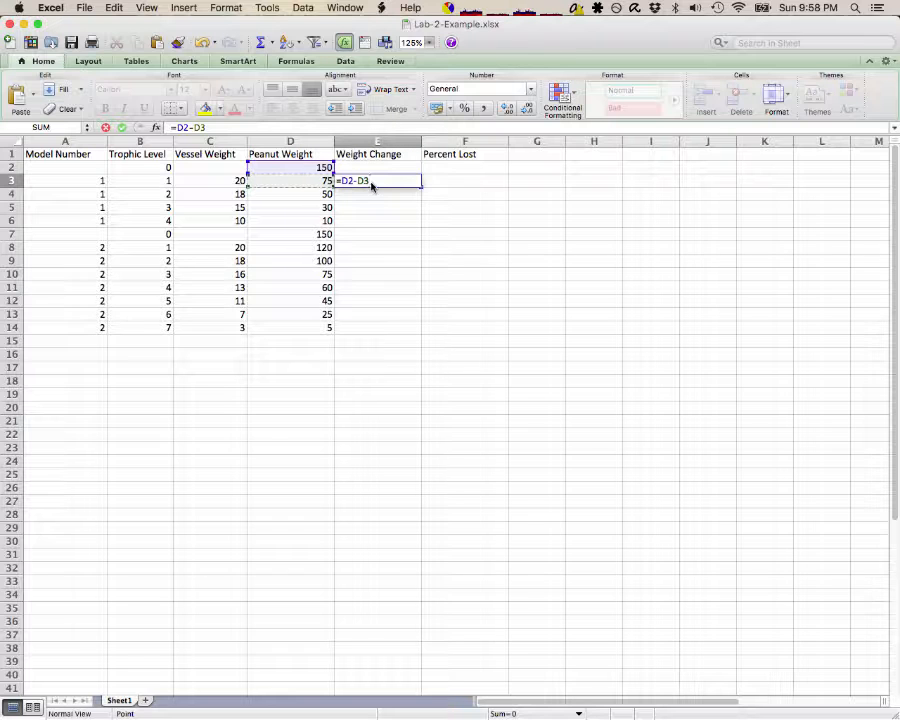
pyautogui.press('Return')
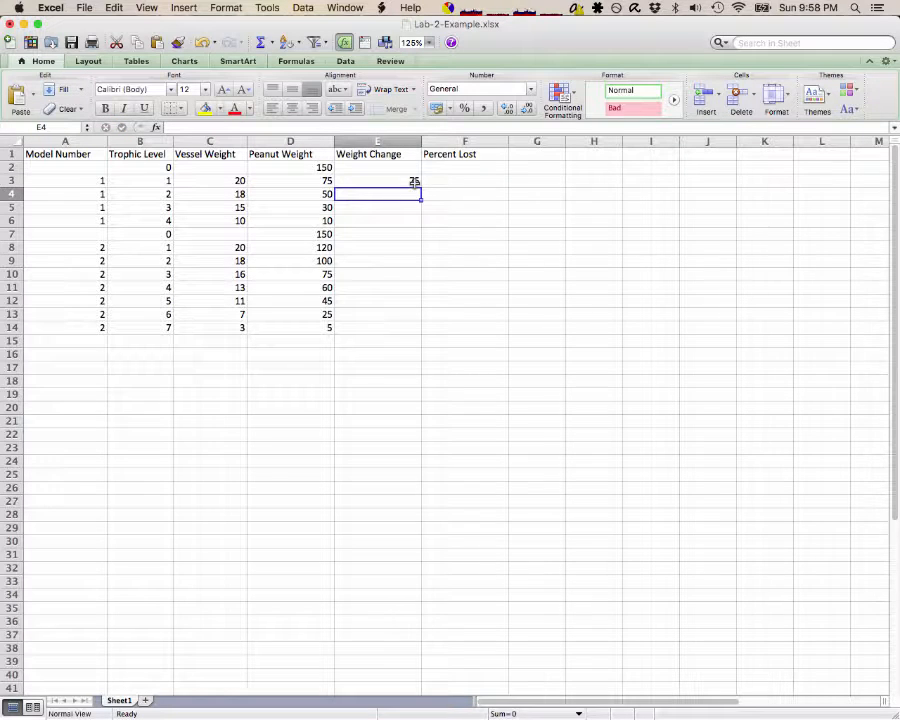
# Step: Fill the Weight Change formula from E3 down through E14, and clear cell E7 where the second model starts
pyautogui.click(414, 181)
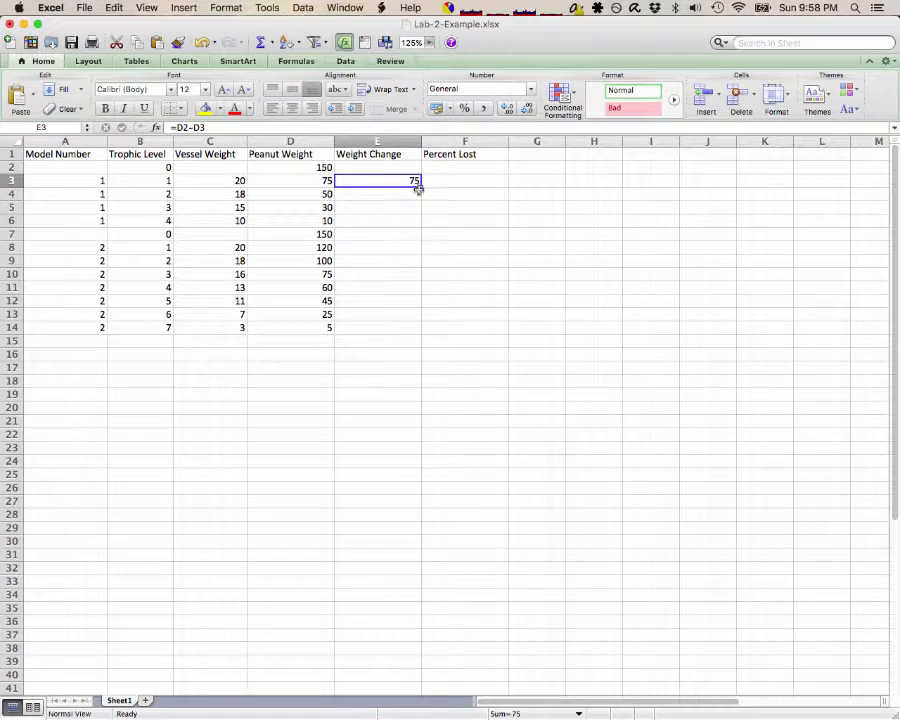
pyautogui.moveTo(421, 187); pyautogui.dragTo(408, 333)
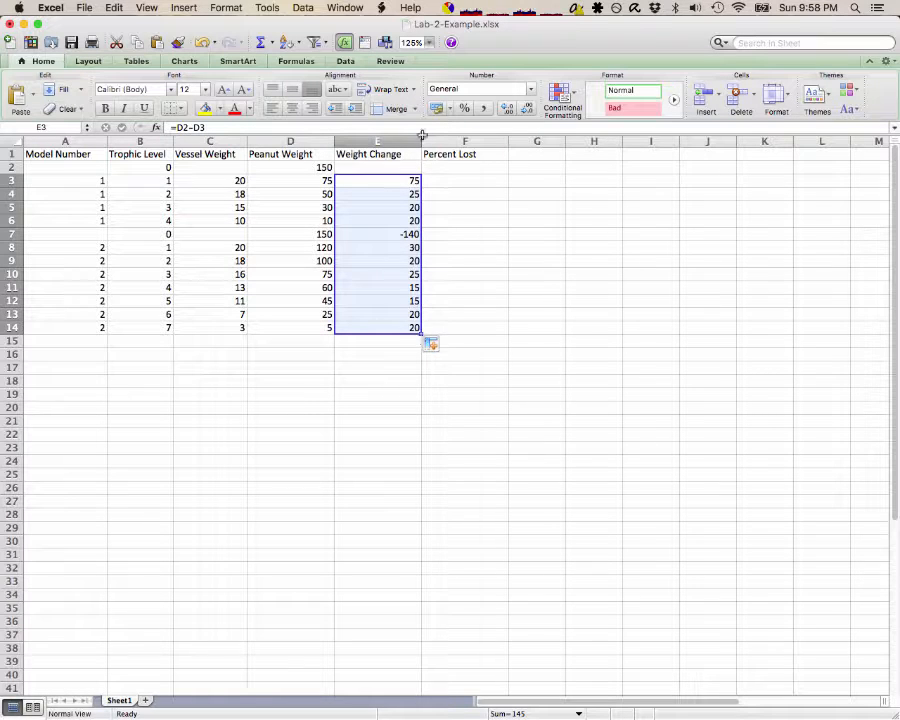
pyautogui.click(402, 235)
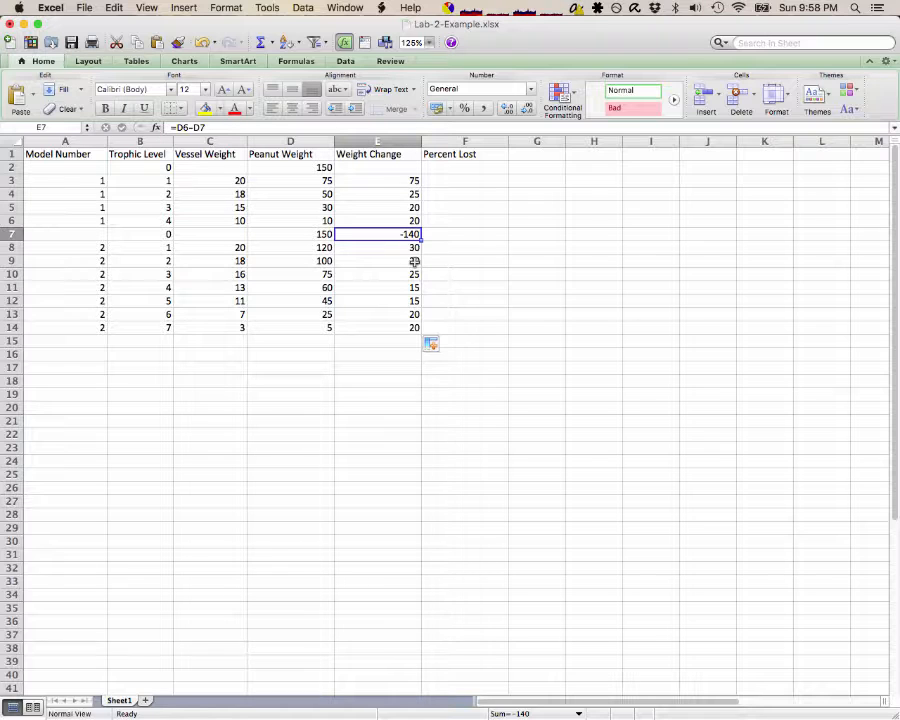
pyautogui.press('BackSpace')
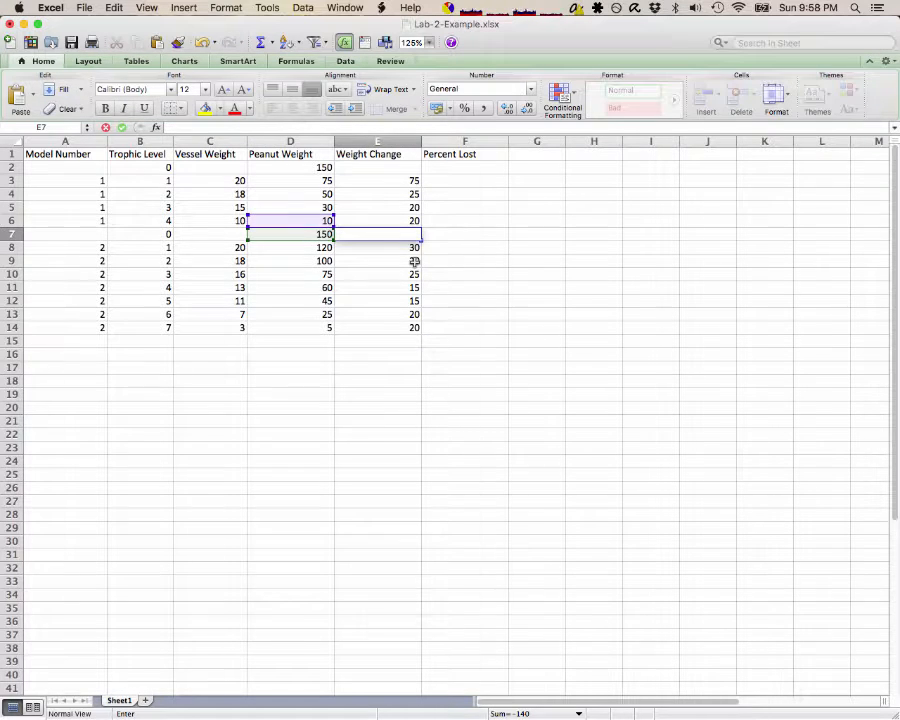
pyautogui.press('Left')
pyautogui.press('Left')
pyautogui.press('Left')
pyautogui.press('Left')
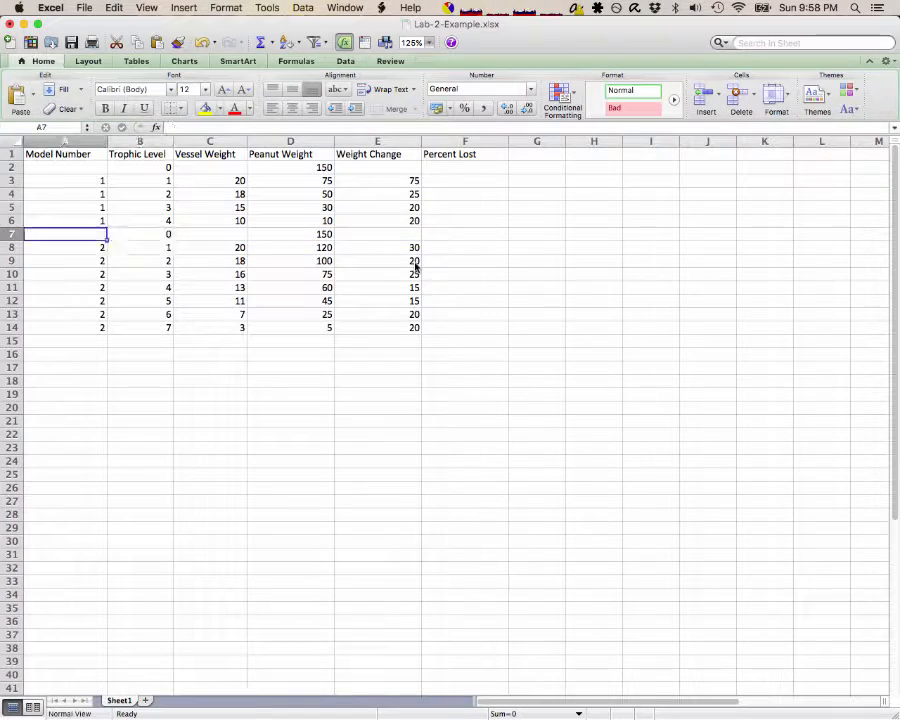
pyautogui.press('Up')
pyautogui.press('Up')
pyautogui.press('Up')
pyautogui.press('Up')
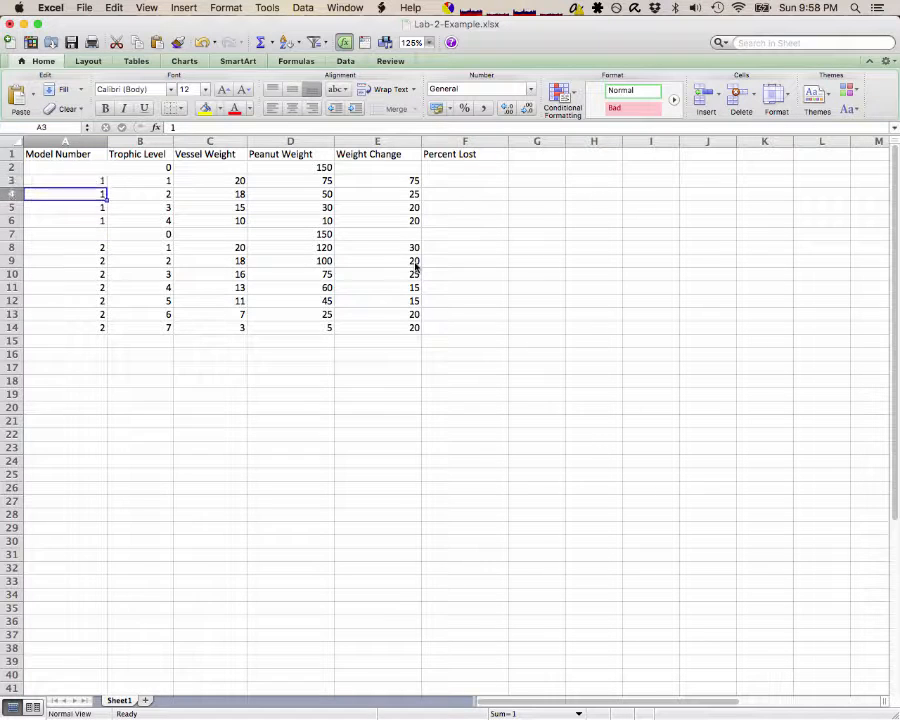
pyautogui.press('Down')
pyautogui.press('Down')
pyautogui.press('Down')
pyautogui.press('Down')
pyautogui.press('Down')
pyautogui.press('Down')
pyautogui.press('Down')
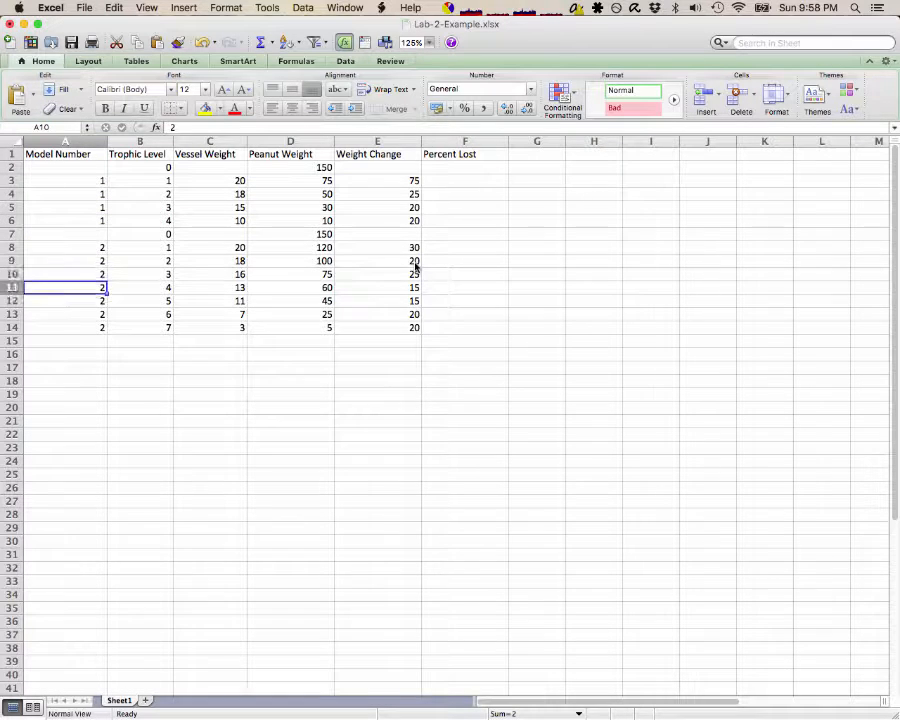
pyautogui.press('Down')
pyautogui.press('Down')
pyautogui.press('Down')
pyautogui.press('Right')
pyautogui.press('Right')
pyautogui.press('Right')
pyautogui.press('Right')
pyautogui.press('Right')
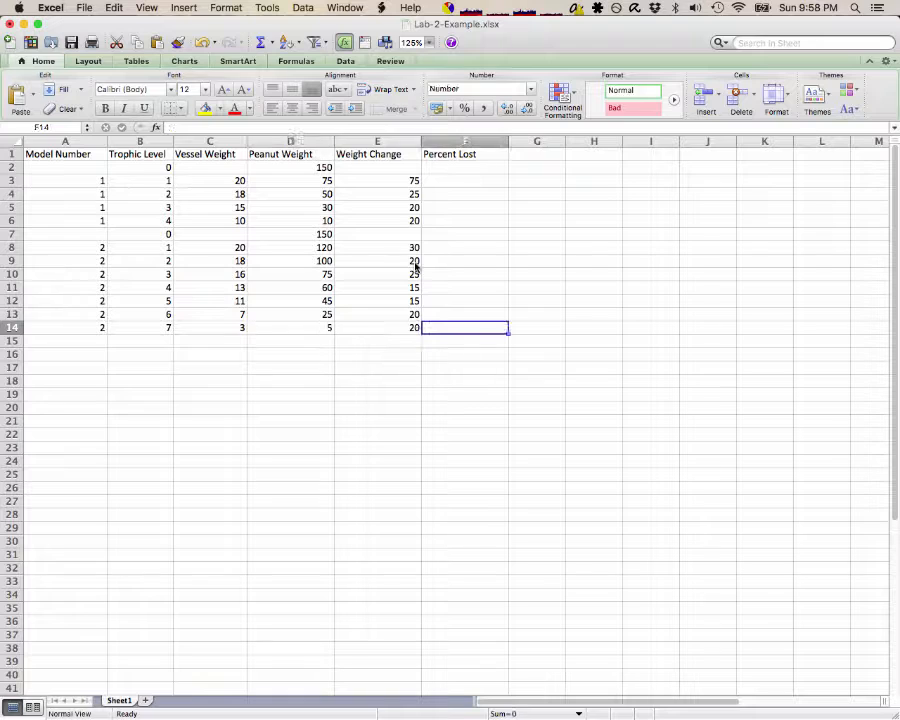
# Step: Enter the formula =E3/D2 in cell F3 to calculate the first Percent Lost value
pyautogui.press('Up')
pyautogui.press('Up')
pyautogui.press('Up')
pyautogui.press('Up')
pyautogui.press('Up')
pyautogui.press('Up')
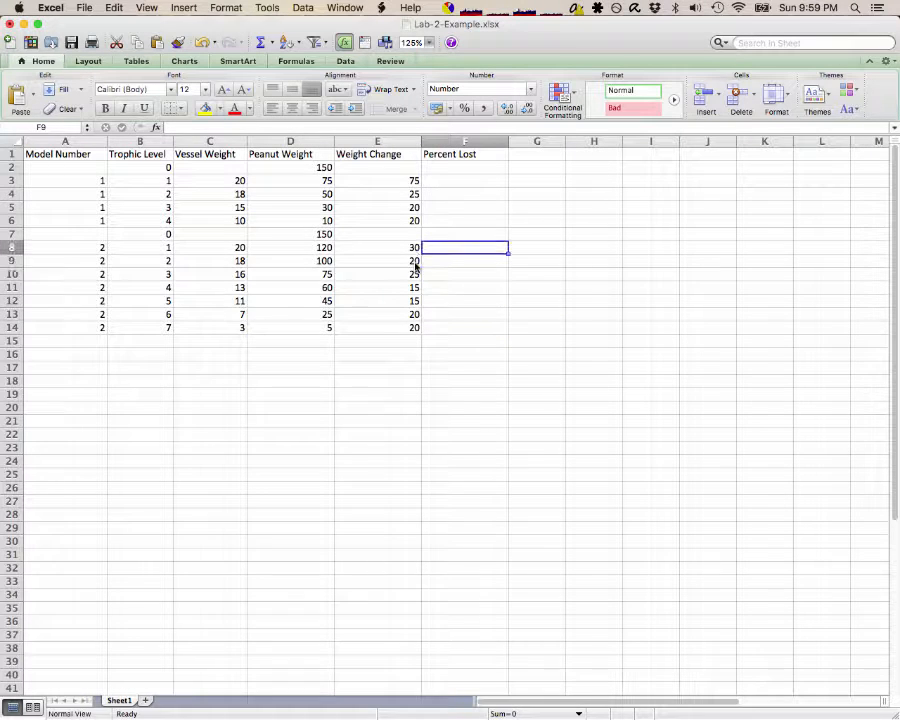
pyautogui.press('Up')
pyautogui.press('Up')
pyautogui.press('Up')
pyautogui.press('Up')
pyautogui.press('Up')
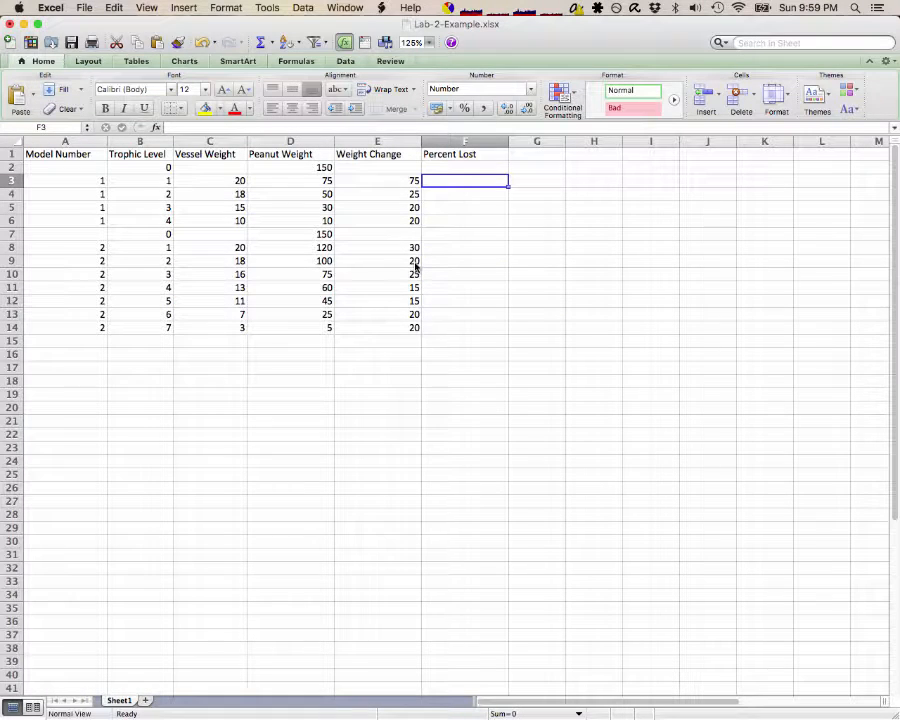
pyautogui.write('=')
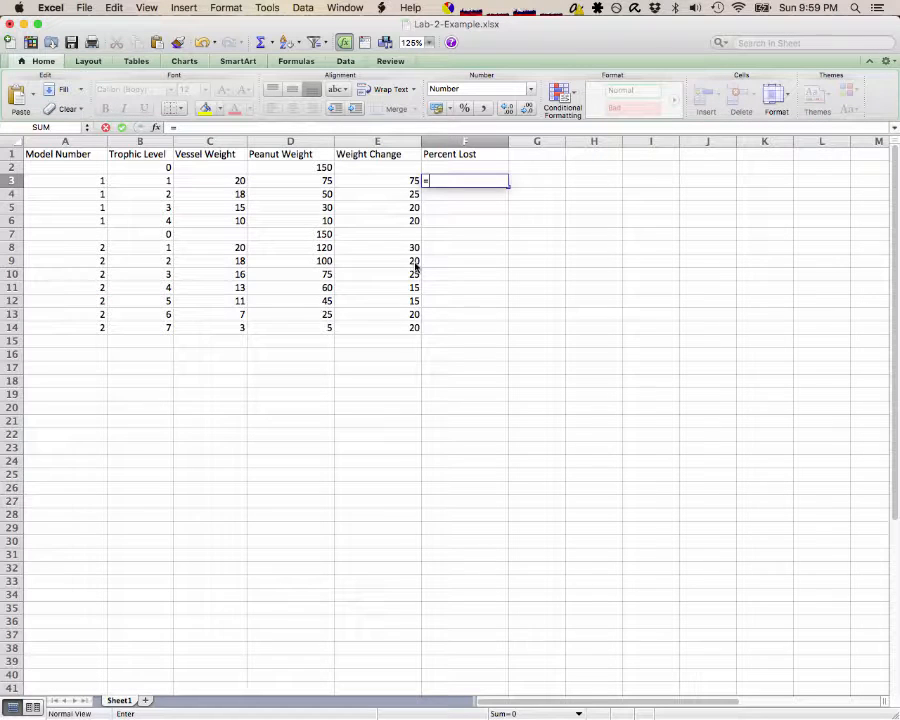
pyautogui.press('Left')
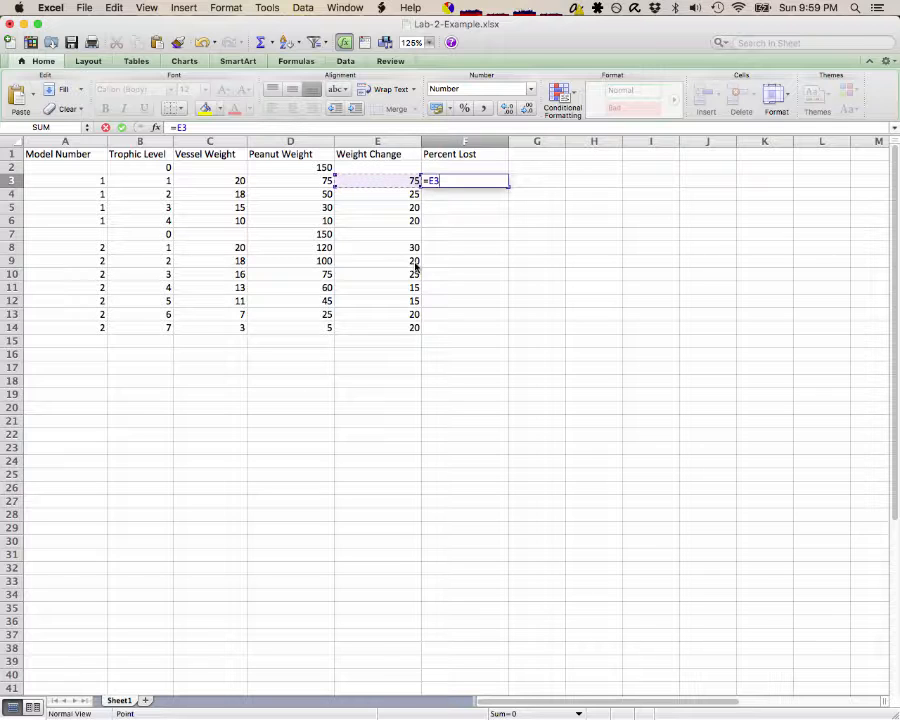
pyautogui.write('/')
pyautogui.press('Left')
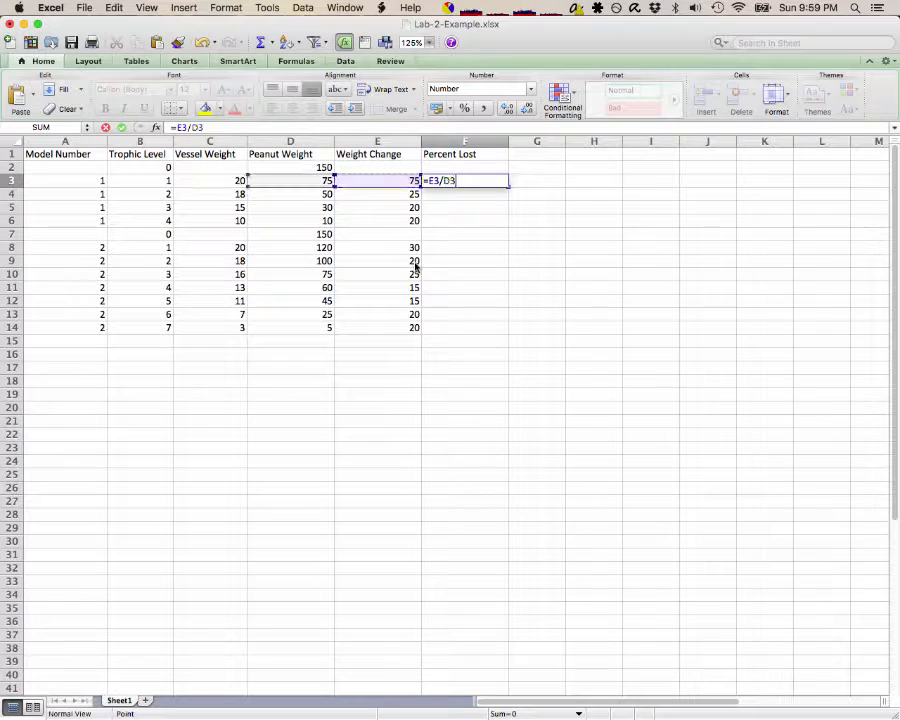
pyautogui.press('Up')
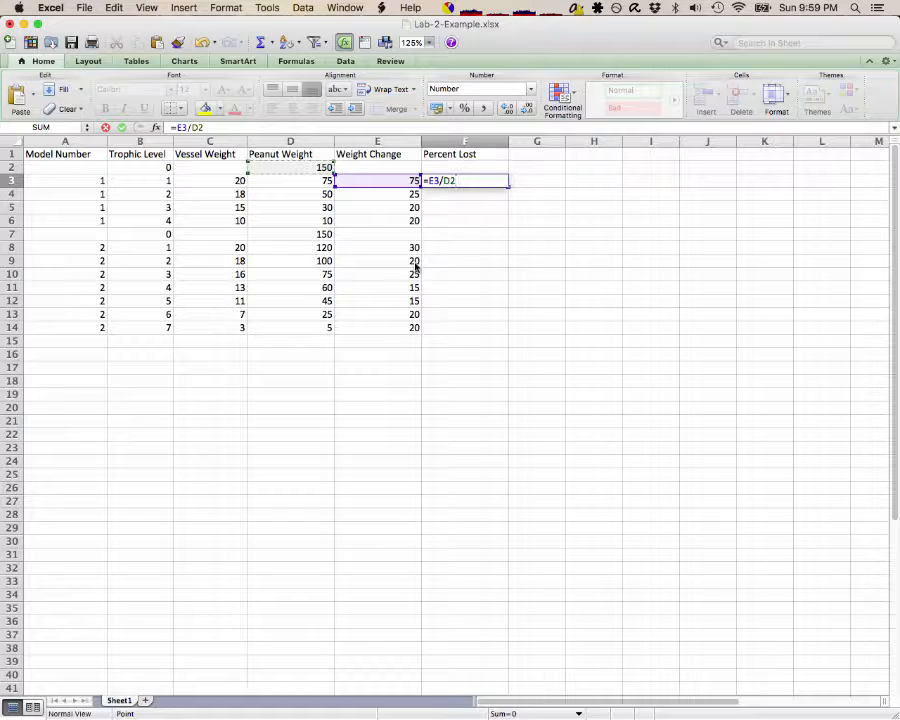
pyautogui.press('Return')
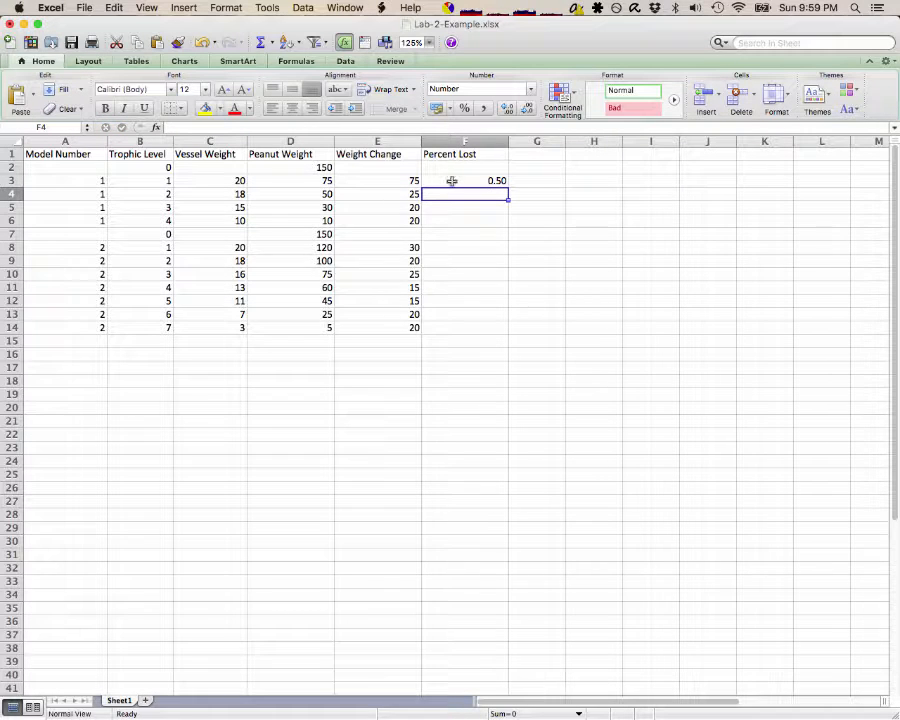
# Step: Fill the Percent Lost formula from F3 down through F14, and clear cell F7
pyautogui.click(455, 181)
pyautogui.moveTo(507, 190); pyautogui.dragTo(503, 333)
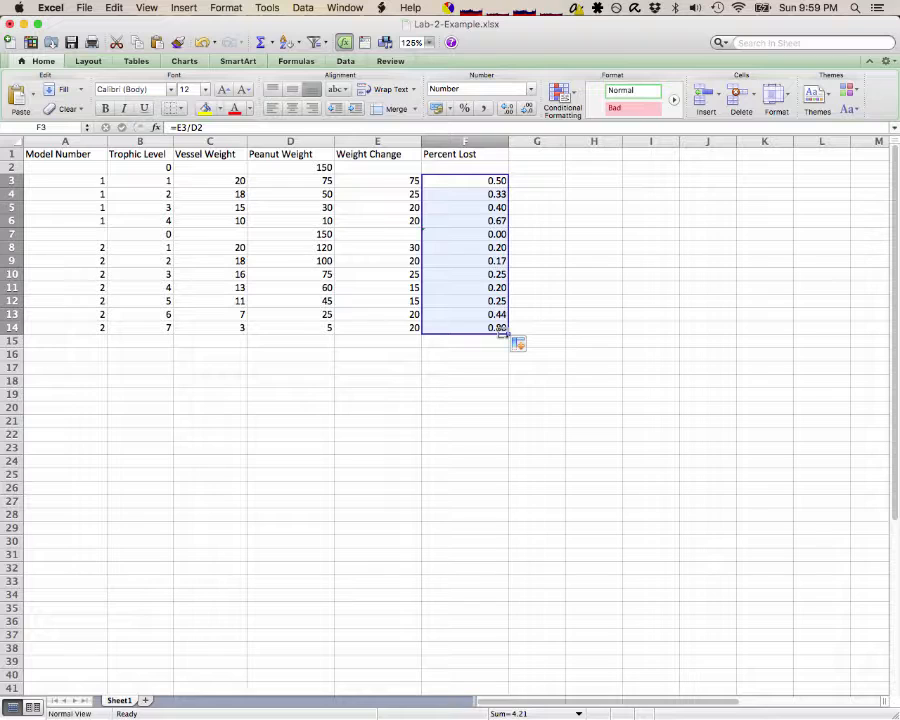
pyautogui.click(470, 234)
pyautogui.press('BackSpace')
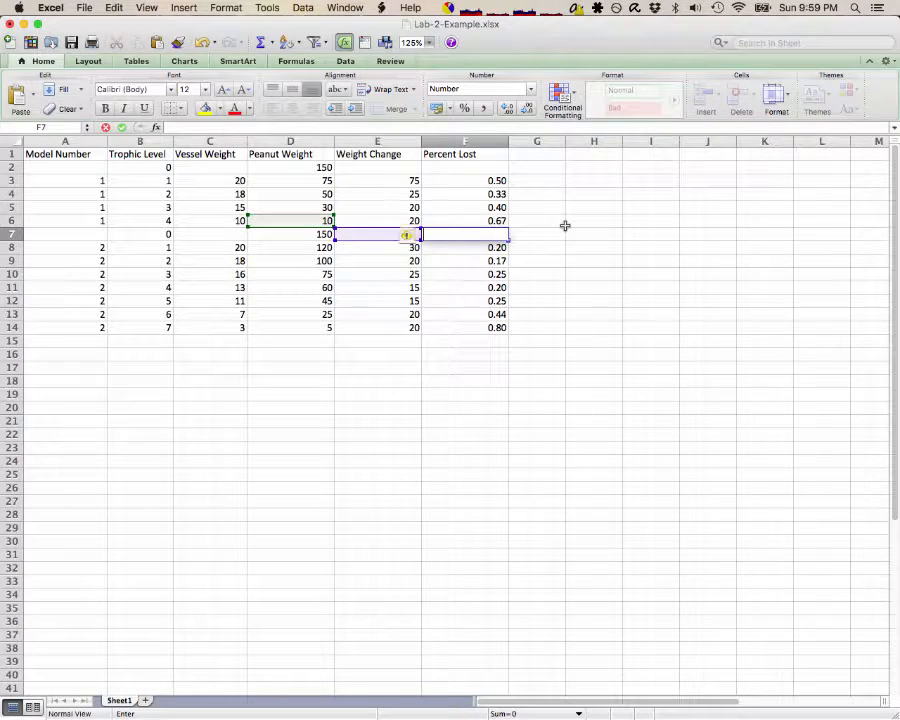
pyautogui.press('Return')
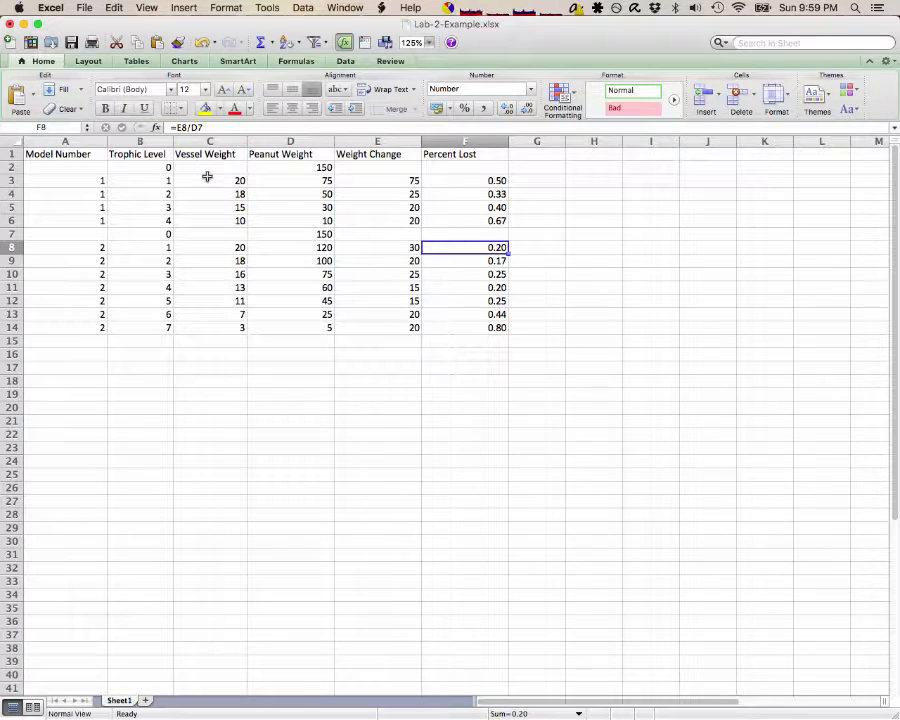
# Step: Insert a Straight Marked Scatter chart and place it below the data table
pyautogui.click(186, 62)
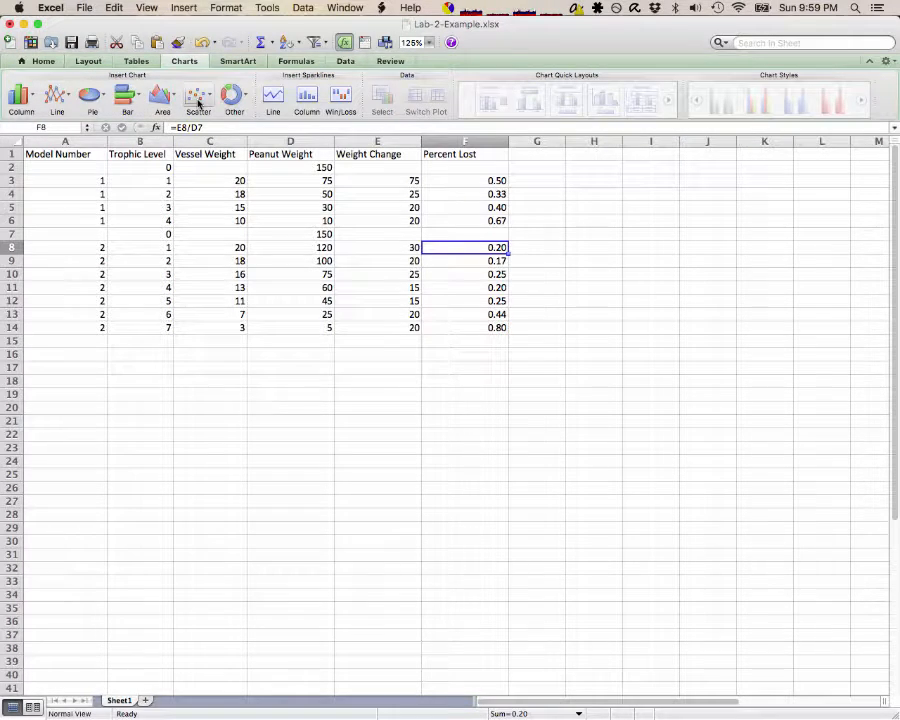
pyautogui.click(199, 99)
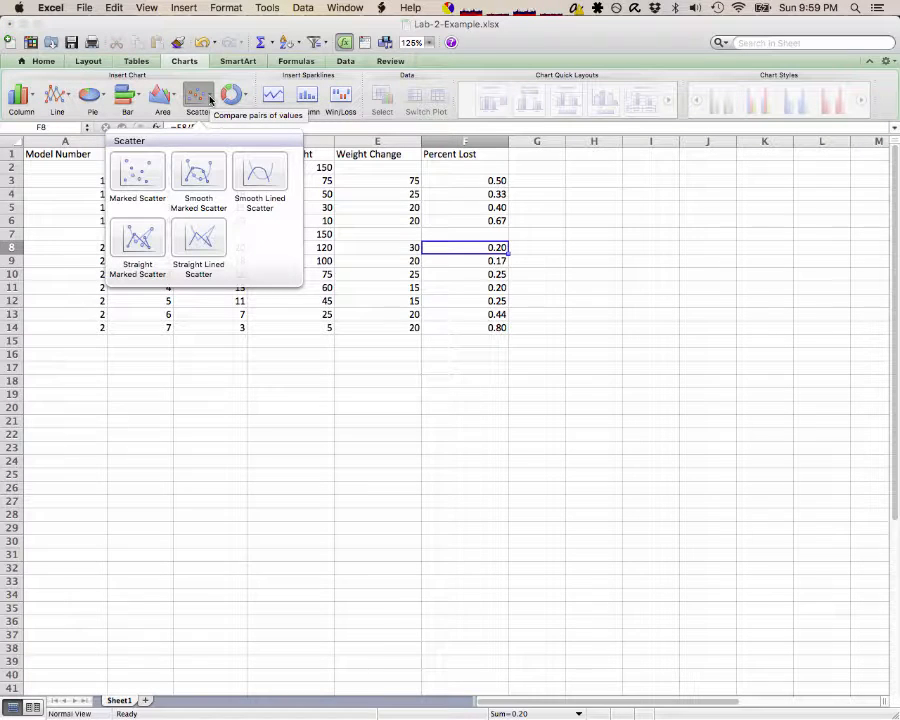
pyautogui.click(143, 246)
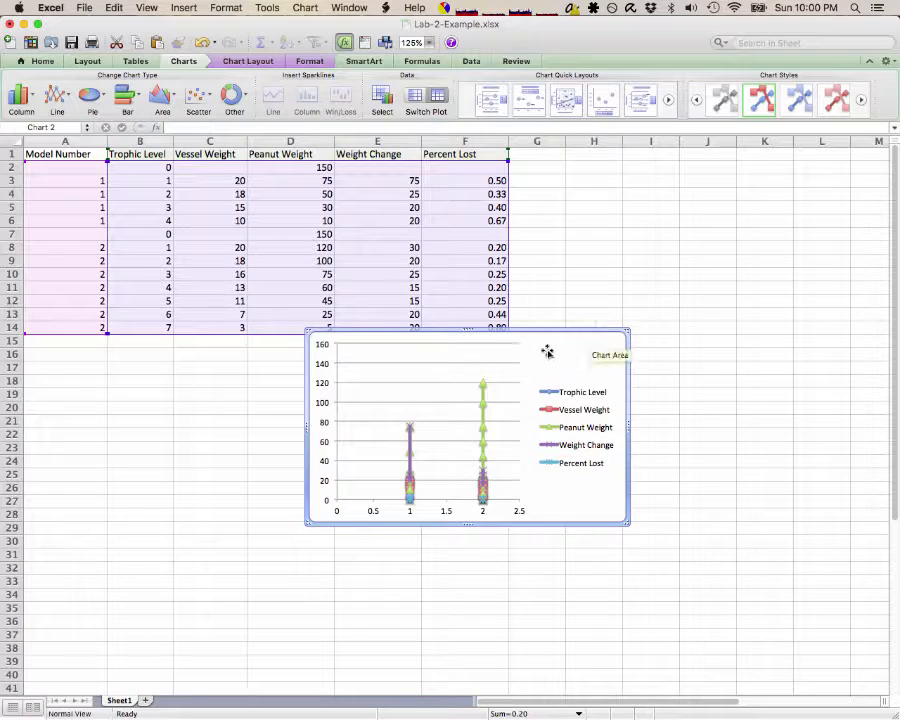
pyautogui.moveTo(559, 353); pyautogui.dragTo(534, 388)
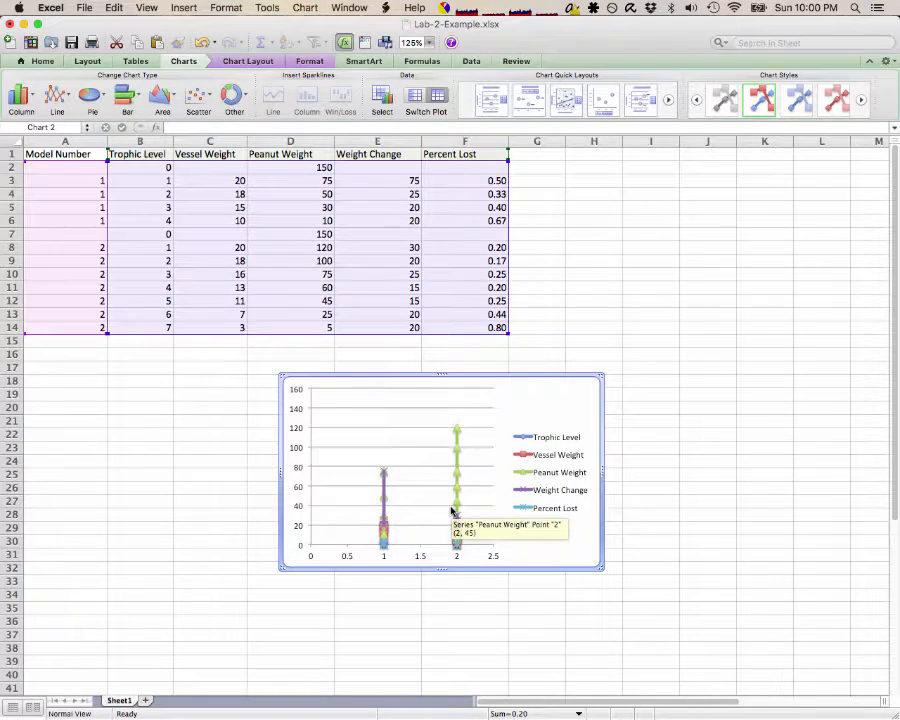
# Step: Remove all the existing series from the scatter chart's data source
pyautogui.click(386, 96)
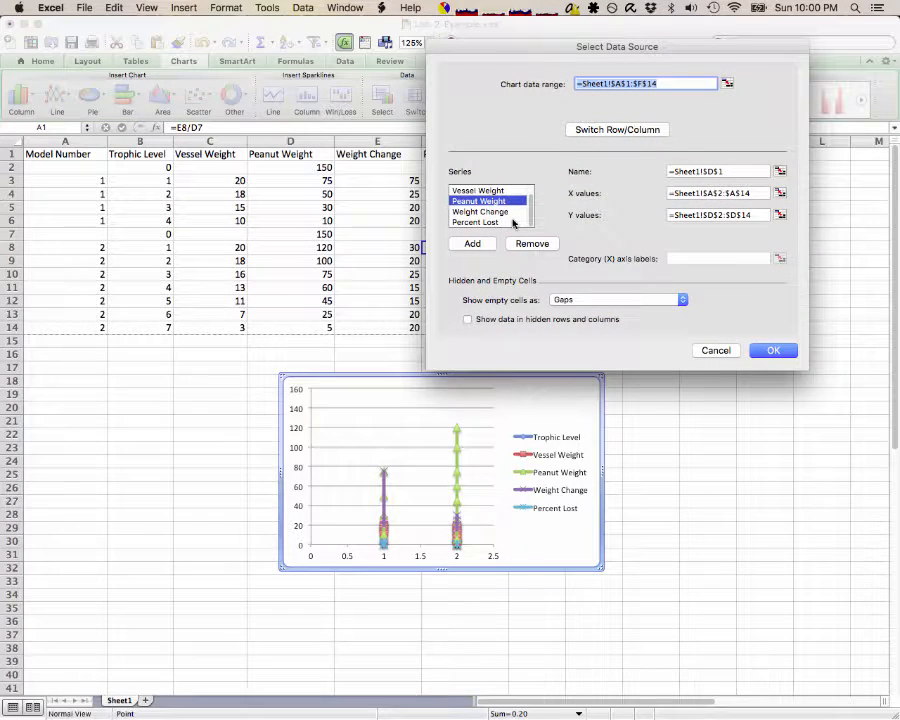
pyautogui.click(478, 190)
pyautogui.click(532, 244)
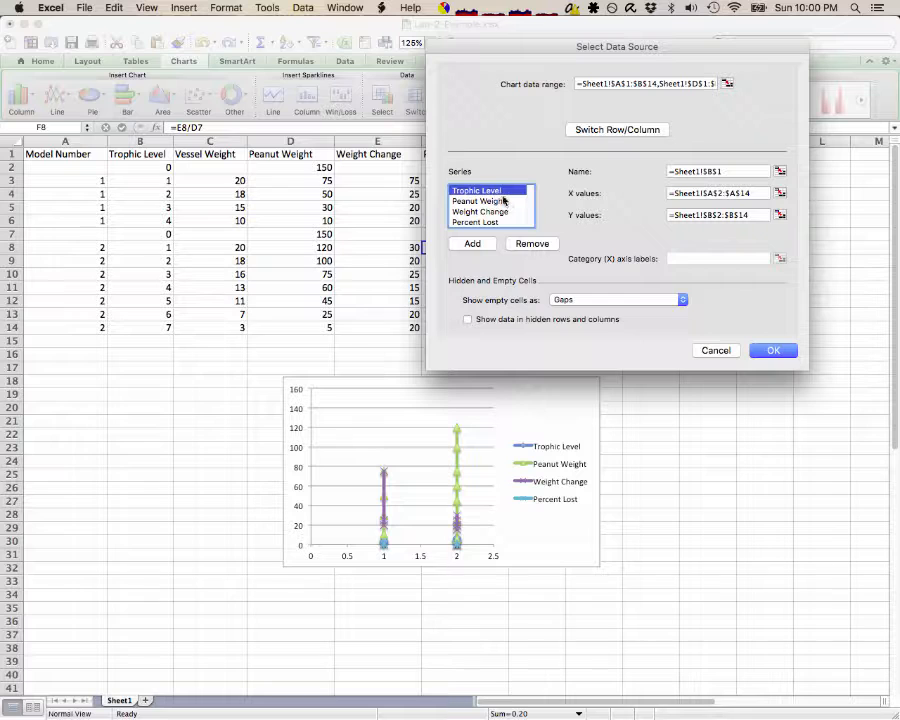
pyautogui.click(530, 244)
pyautogui.click(524, 244)
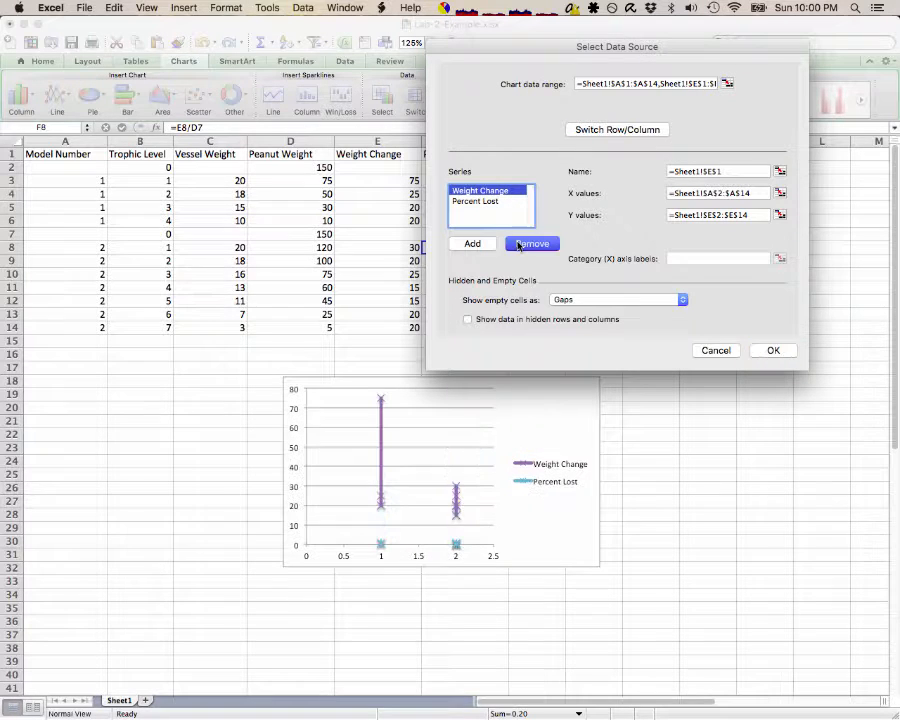
pyautogui.click(520, 244)
pyautogui.click(523, 245)
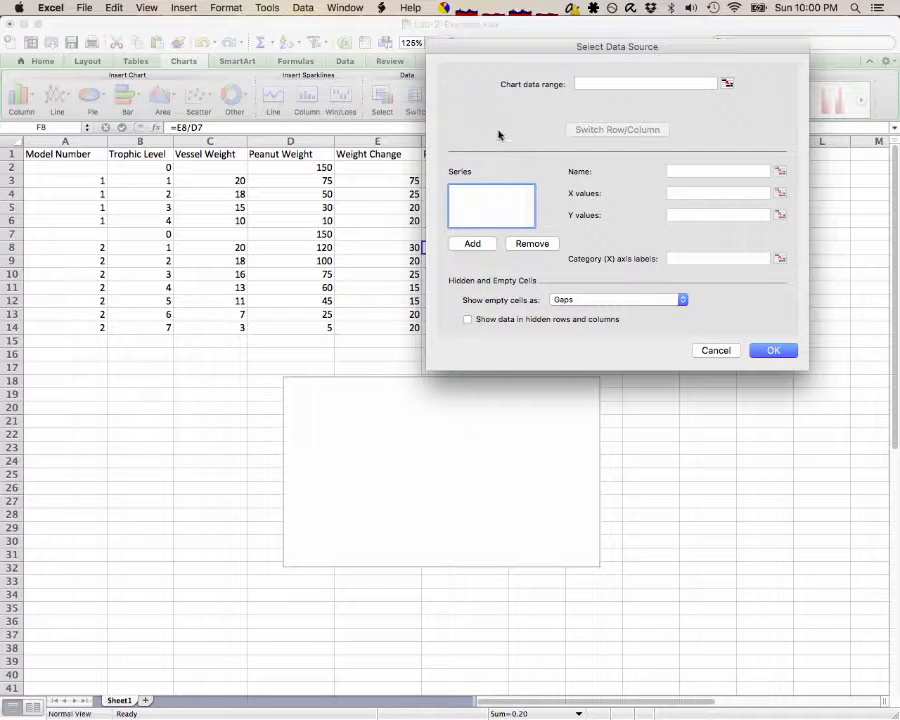
# Step: Add a new series to the chart's data source and name it Model 1
pyautogui.moveTo(512, 48); pyautogui.dragTo(510, 41)
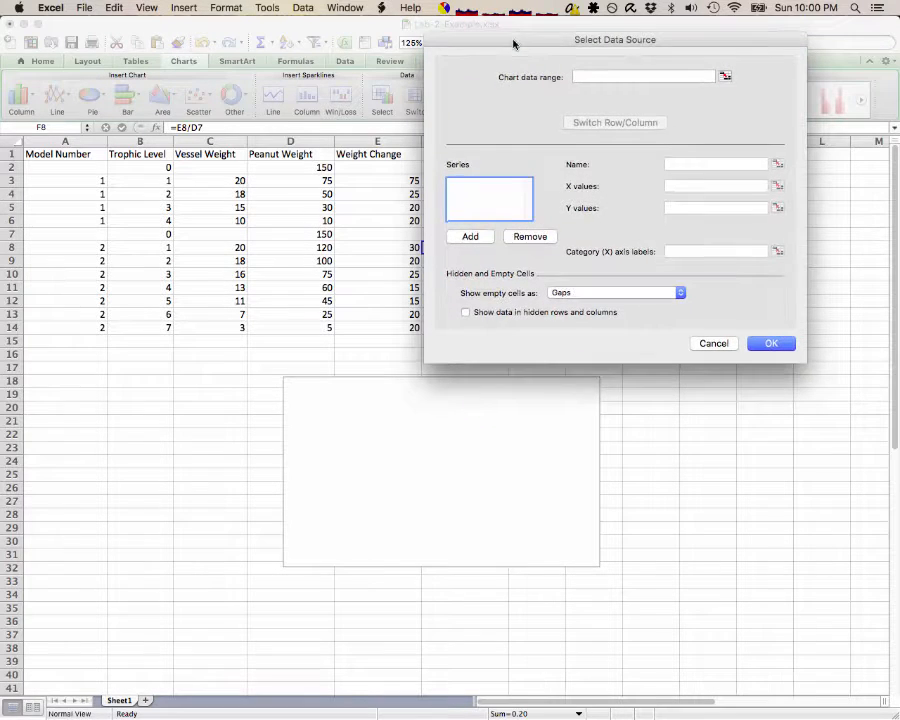
pyautogui.click(470, 236)
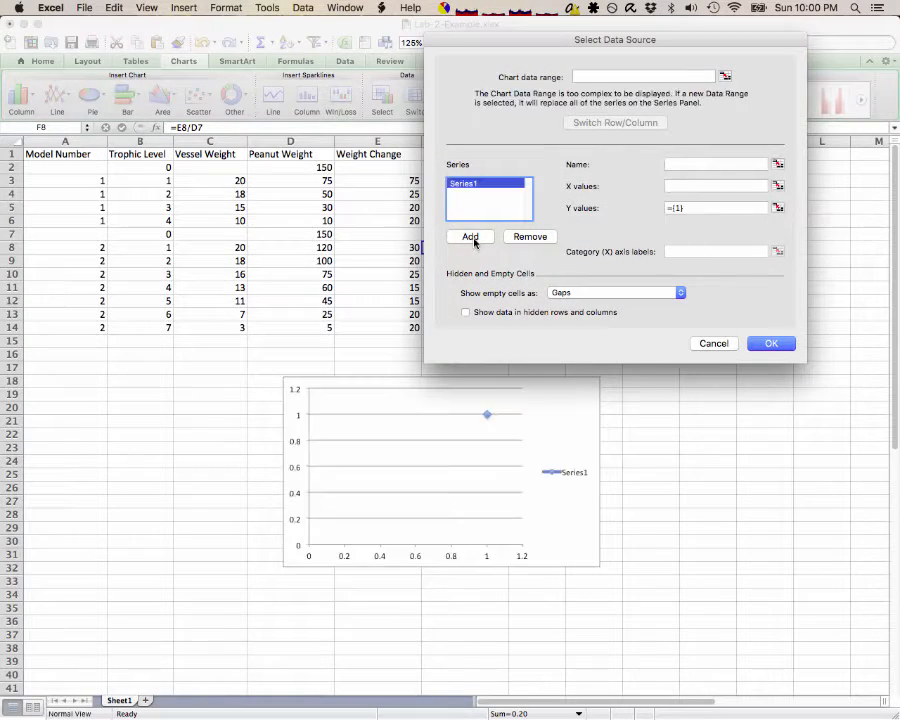
pyautogui.click(728, 164)
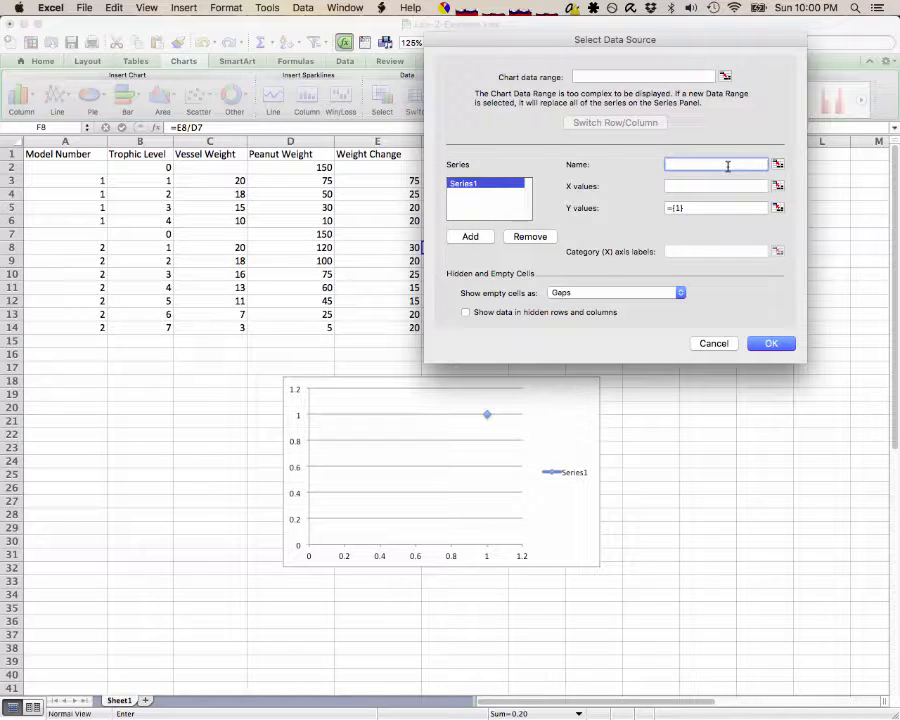
pyautogui.write('Model 1')
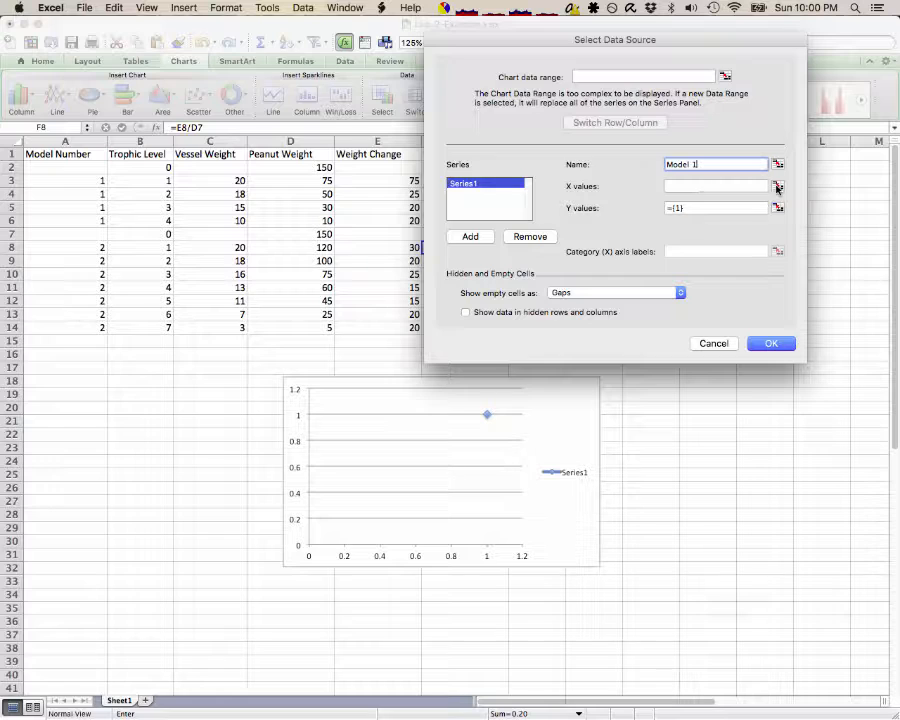
# Step: Set the Model 1 series X values to vessel weights C3:C6 and its Y values to peanut weights D3:D6
pyautogui.click(777, 187)
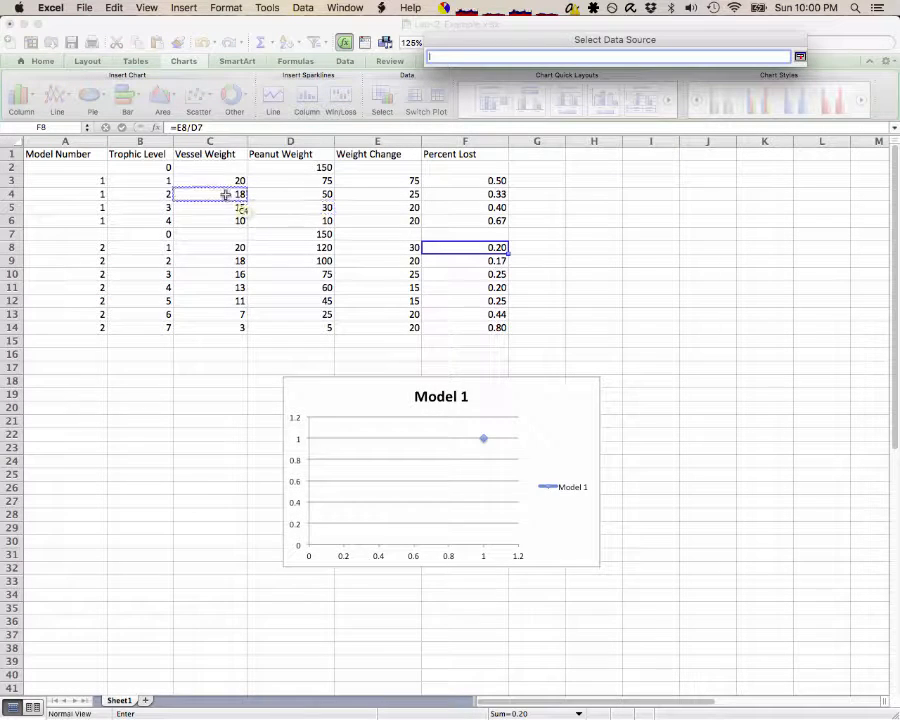
pyautogui.click(208, 184)
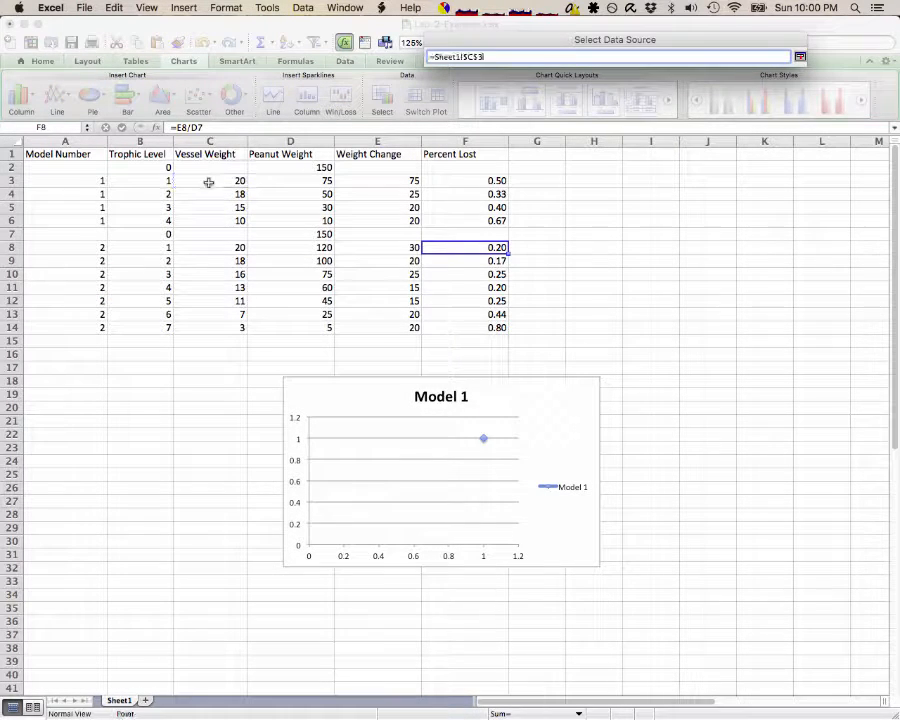
pyautogui.moveTo(208, 182); pyautogui.dragTo(211, 221)
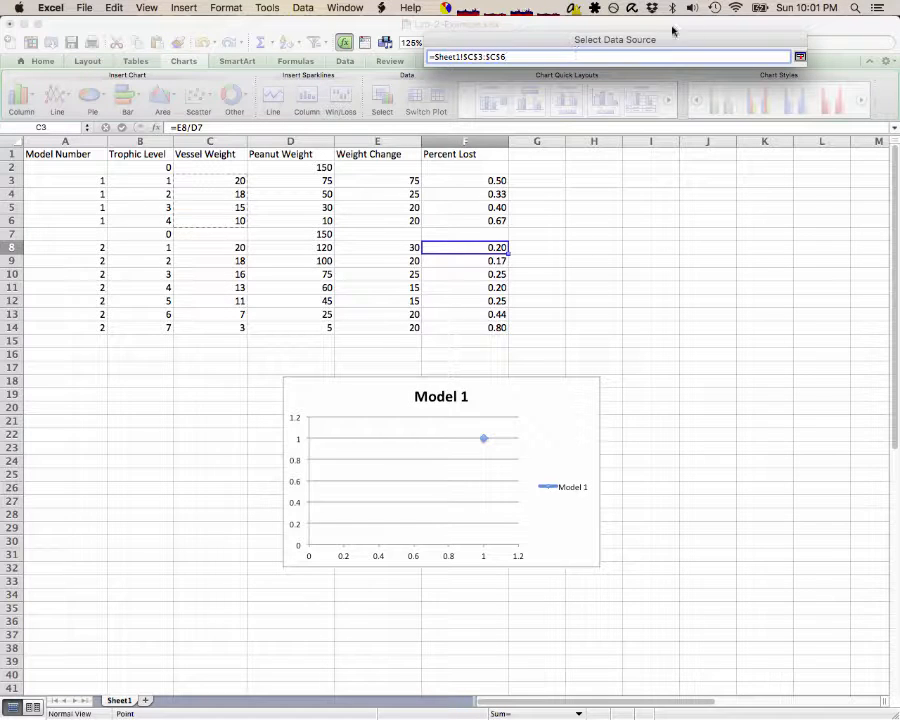
pyautogui.click(800, 57)
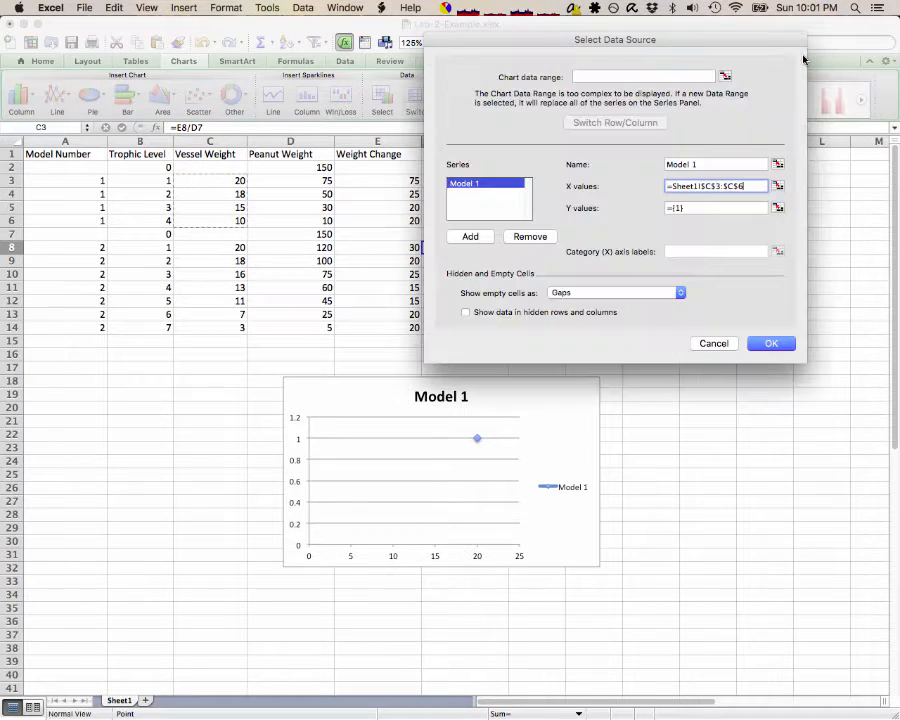
pyautogui.click(778, 209)
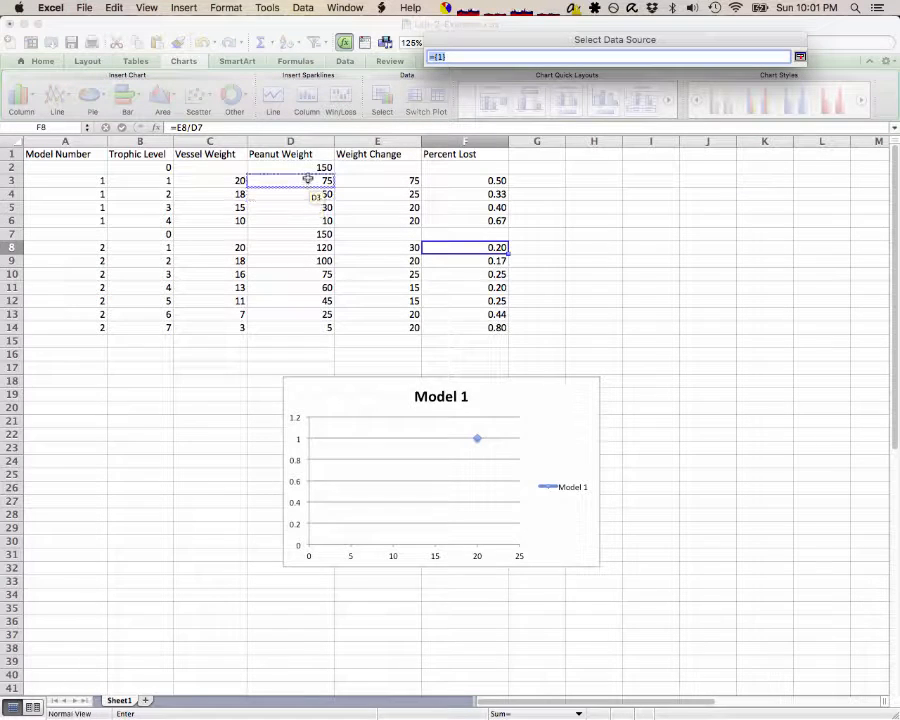
pyautogui.moveTo(307, 179); pyautogui.dragTo(310, 222)
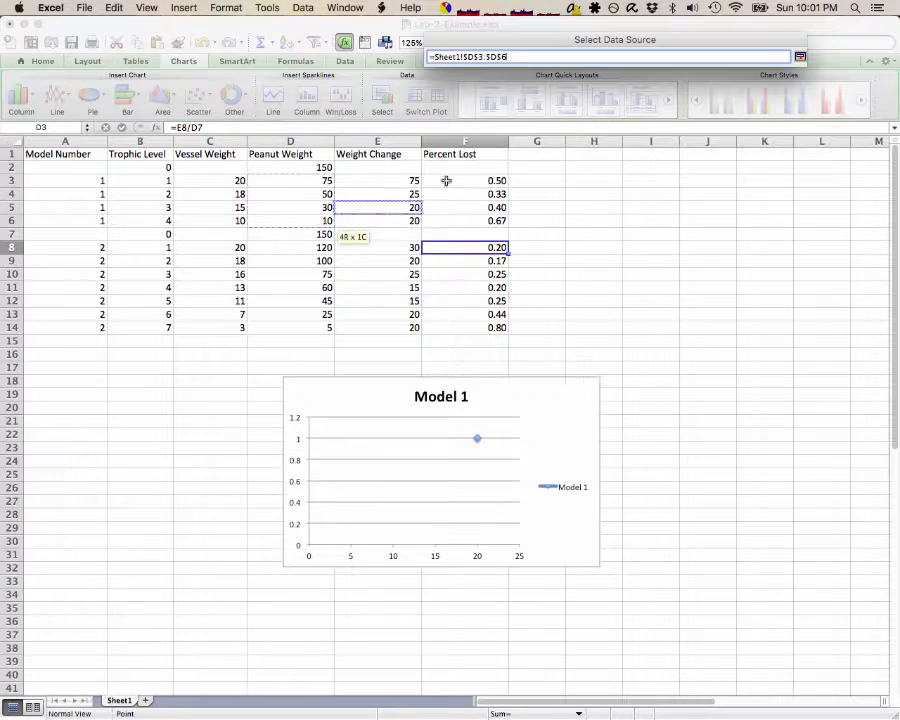
pyautogui.click(799, 57)
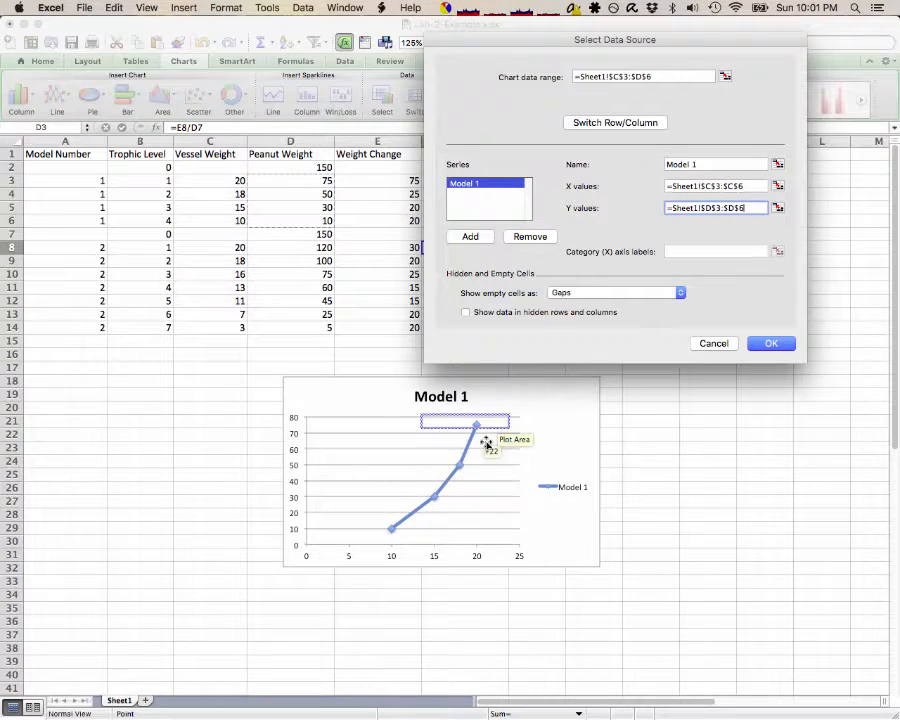
# Step: Add a second series to the chart's data source and name it Model 2
pyautogui.click(485, 238)
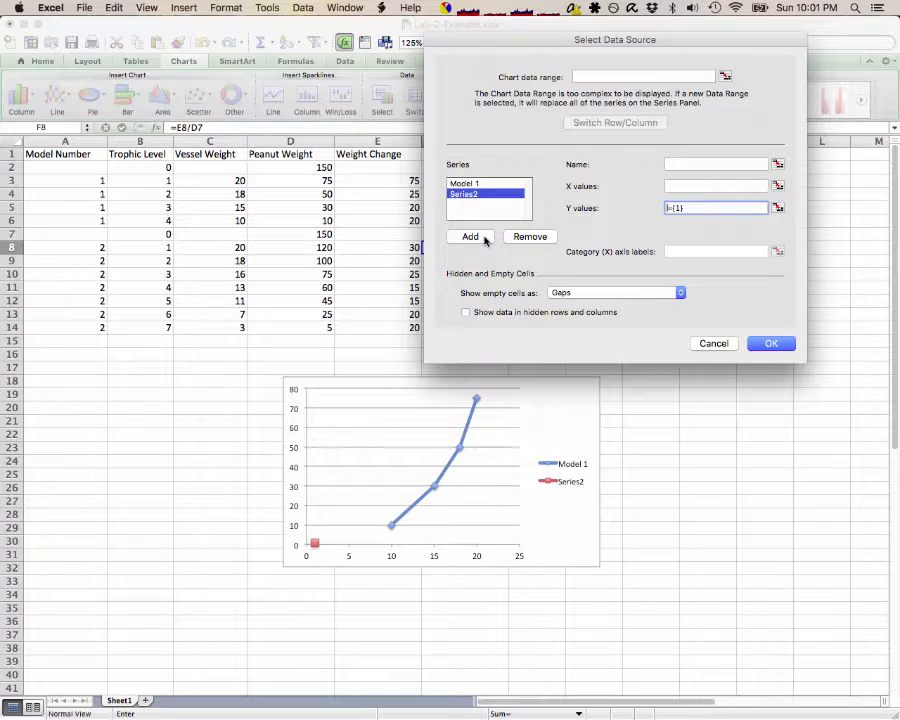
pyautogui.click(689, 164)
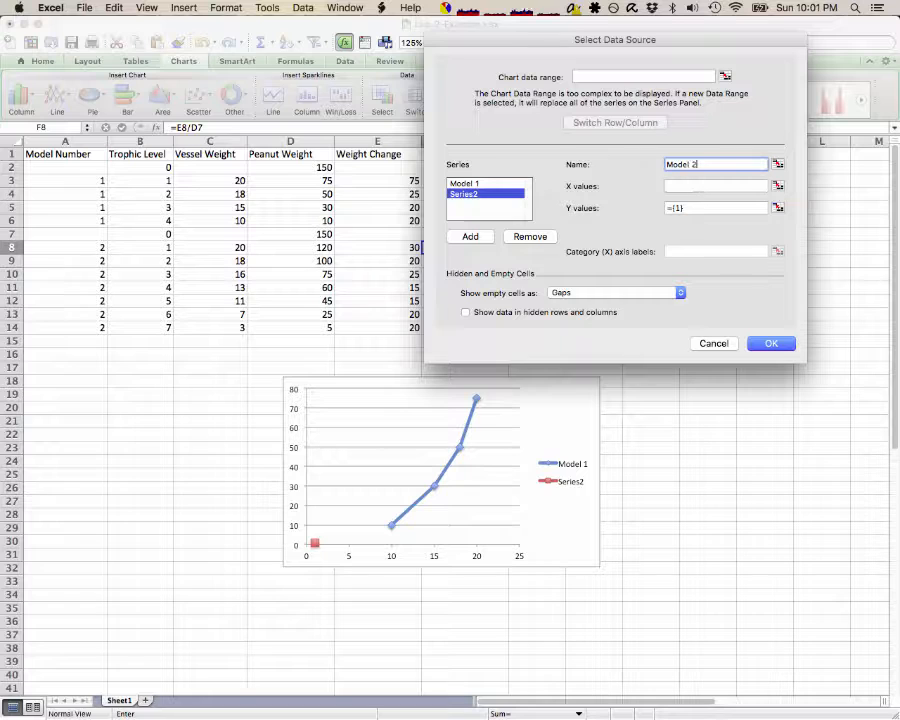
pyautogui.write('Model 2')
# Step: Set the Model 2 series X values to C8:C14 and Y values to D8:D14, and accept the data source
pyautogui.click(778, 186)
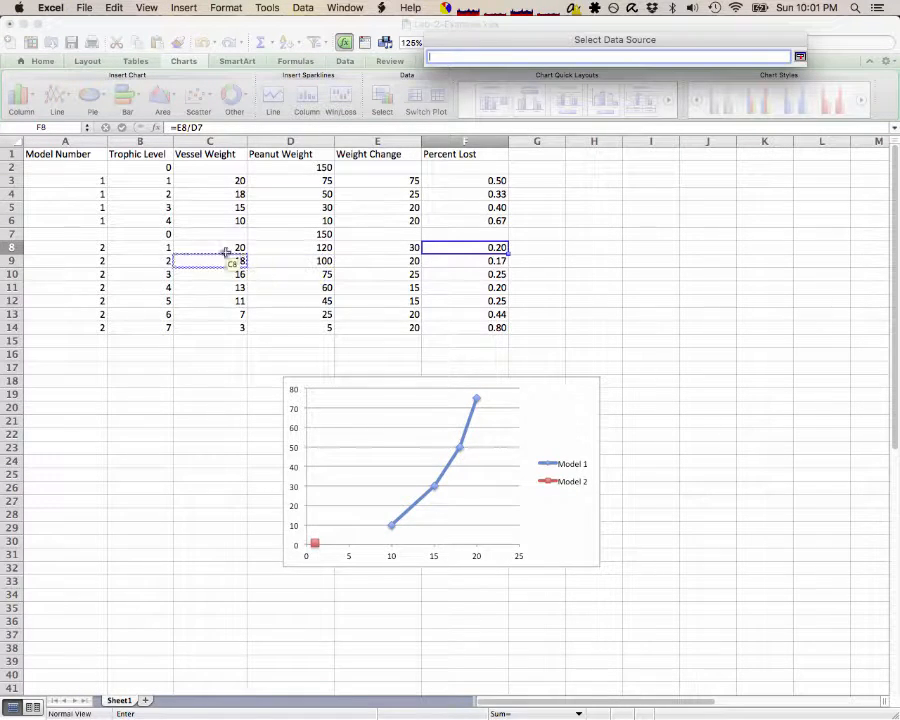
pyautogui.moveTo(218, 248); pyautogui.dragTo(216, 328)
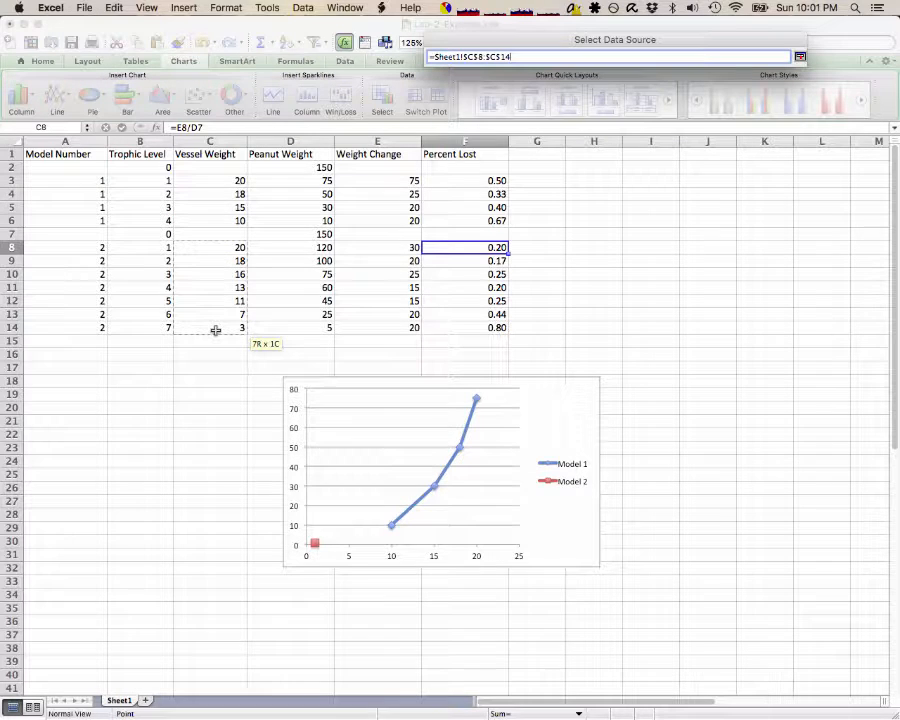
pyautogui.click(801, 56)
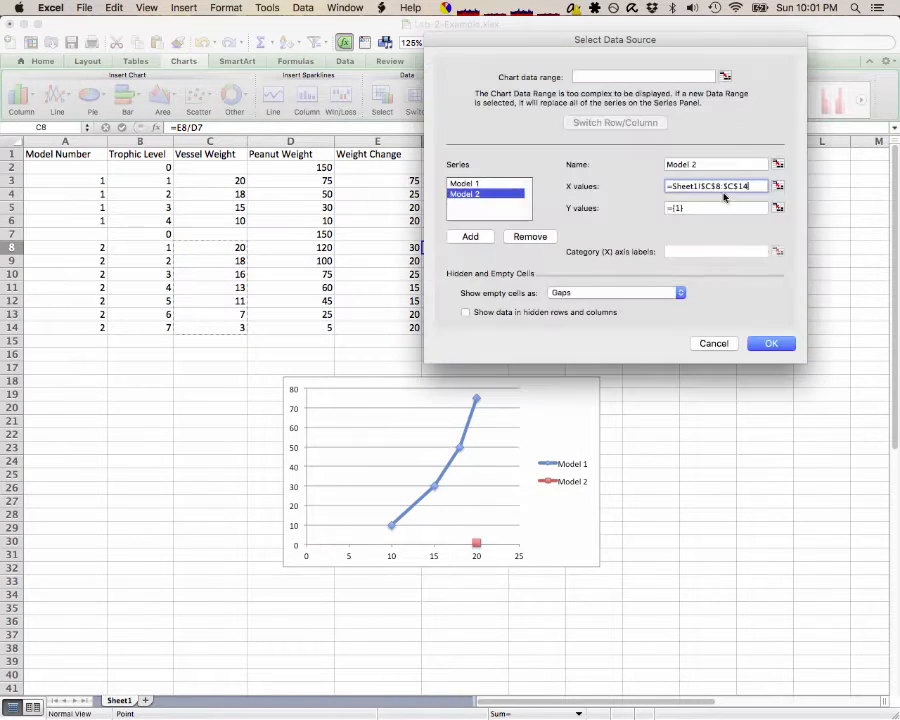
pyautogui.click(777, 210)
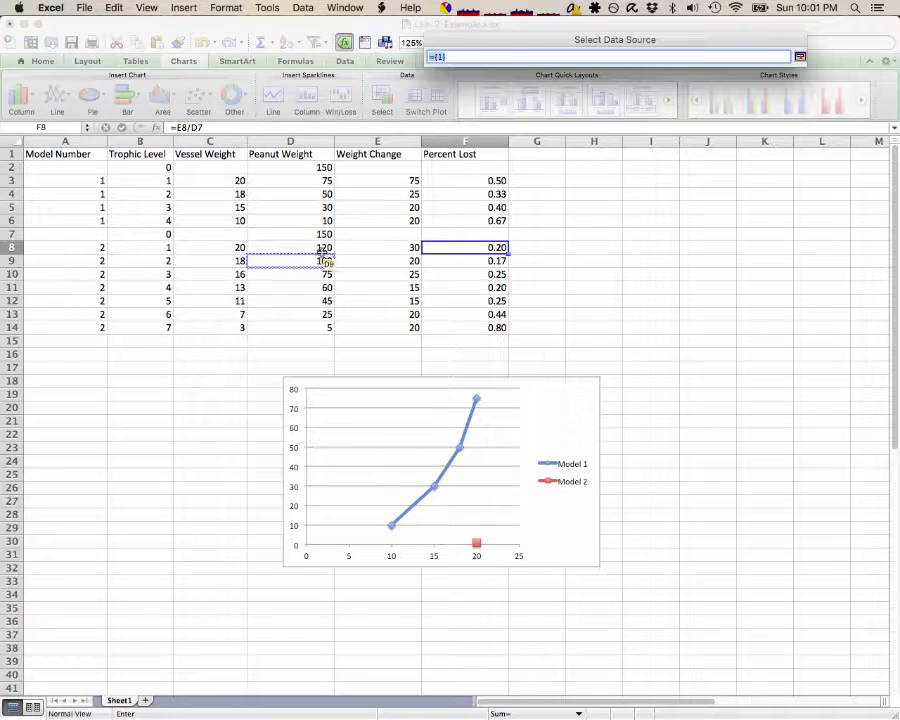
pyautogui.moveTo(320, 248); pyautogui.dragTo(310, 328)
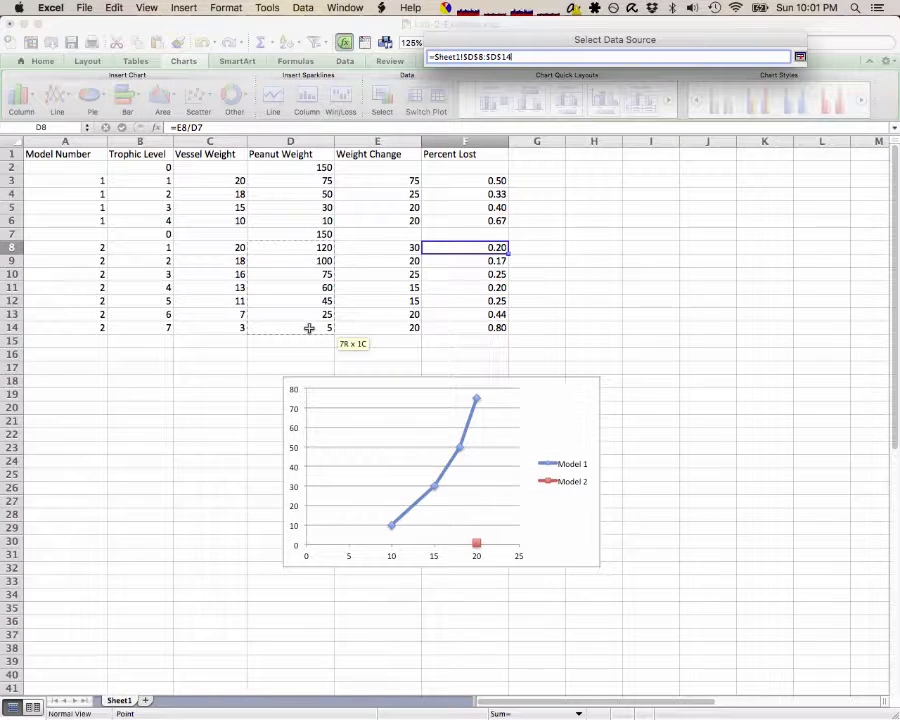
pyautogui.click(801, 57)
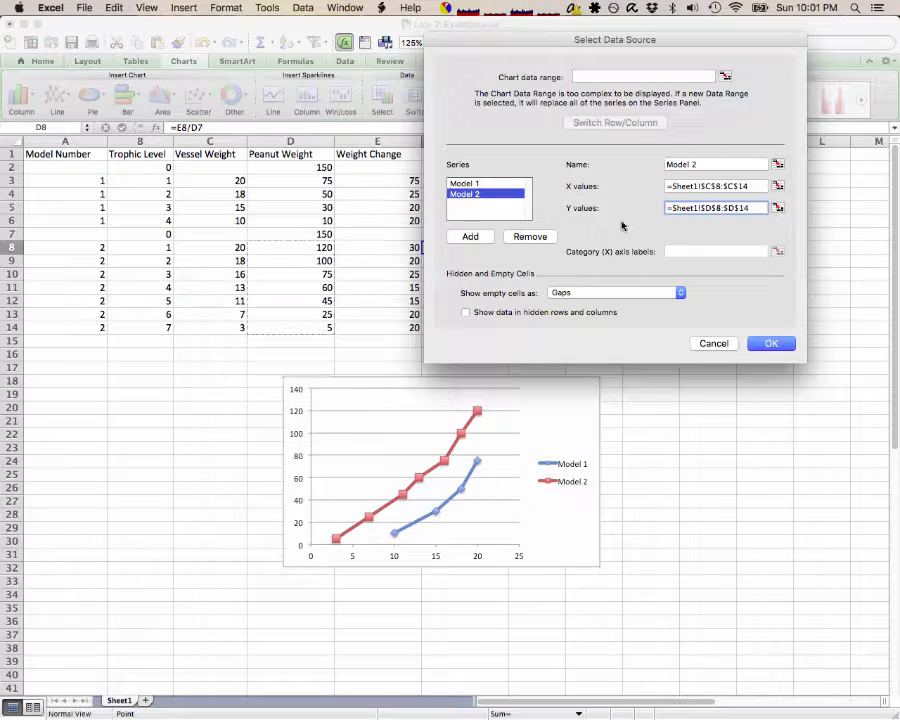
pyautogui.click(773, 343)
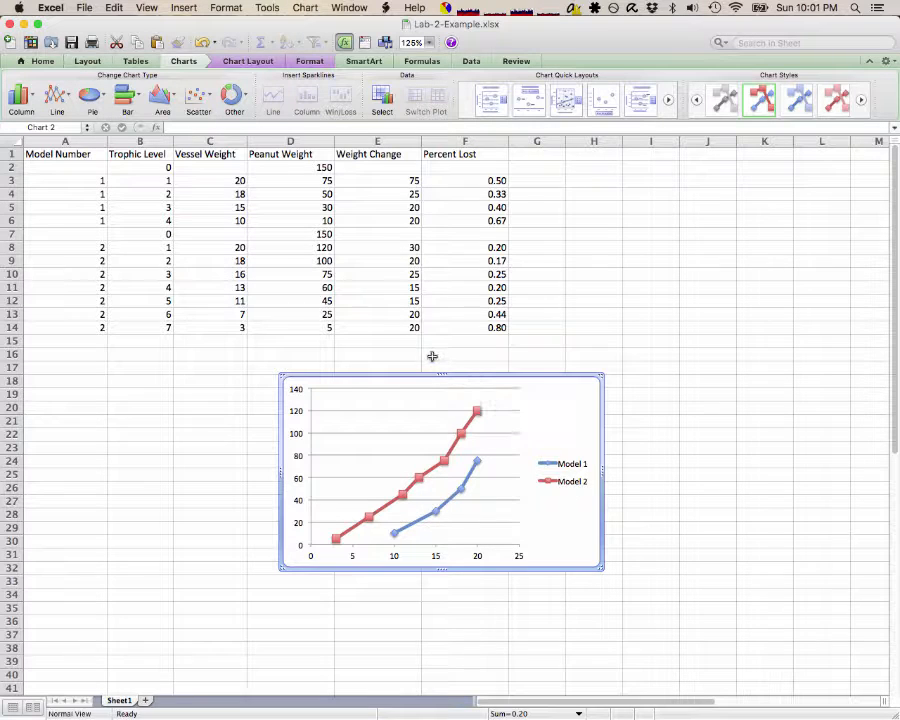
# Step: Add a horizontal axis title below the chart's axis reading "Vessel weight"
pyautogui.click(242, 63)
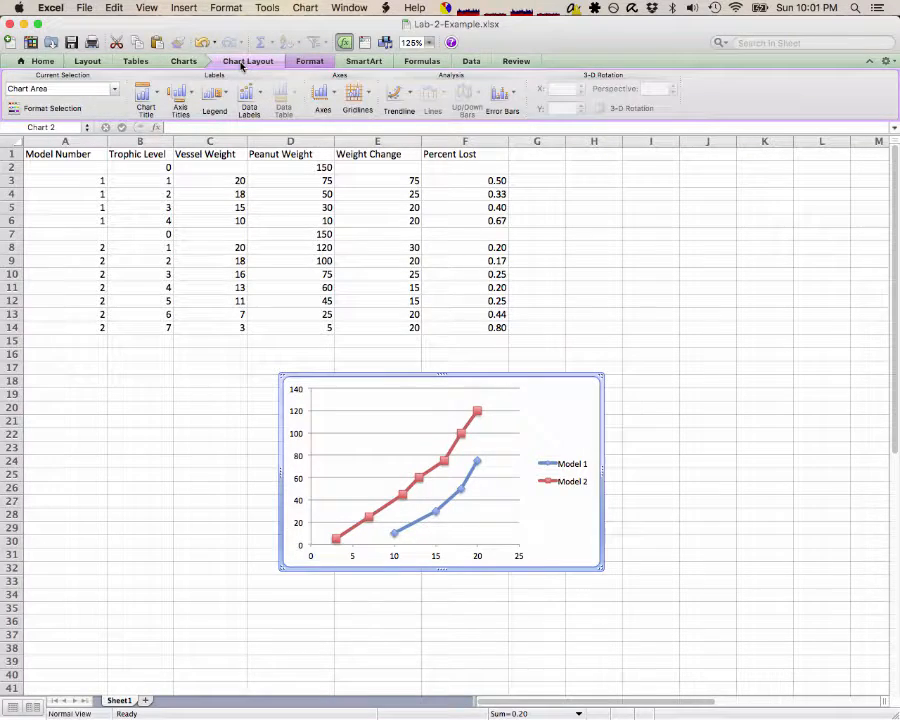
pyautogui.click(180, 97)
pyautogui.moveTo(213, 117)
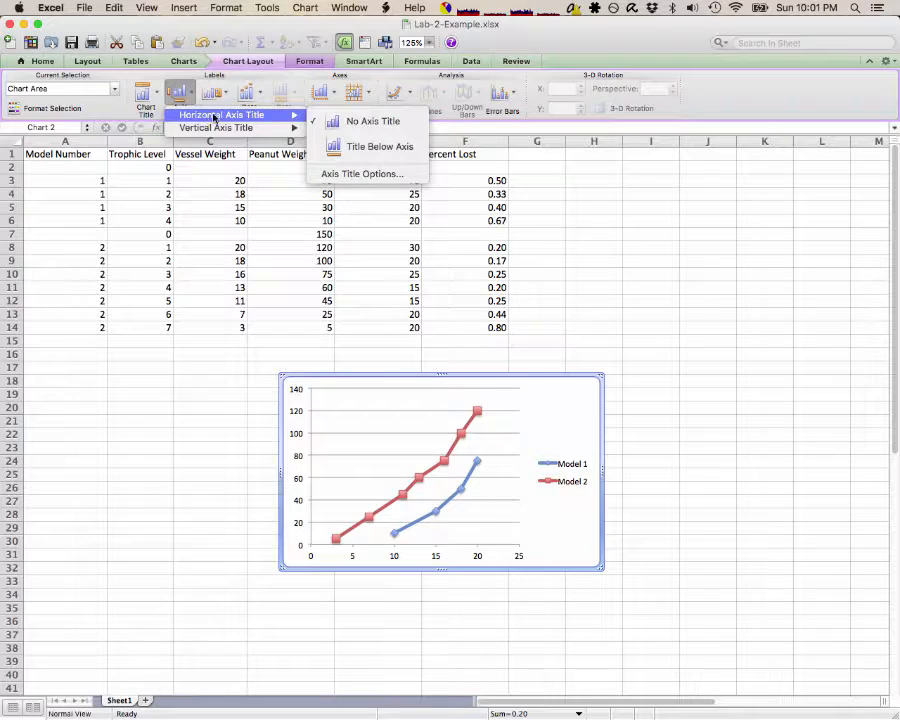
pyautogui.click(393, 150)
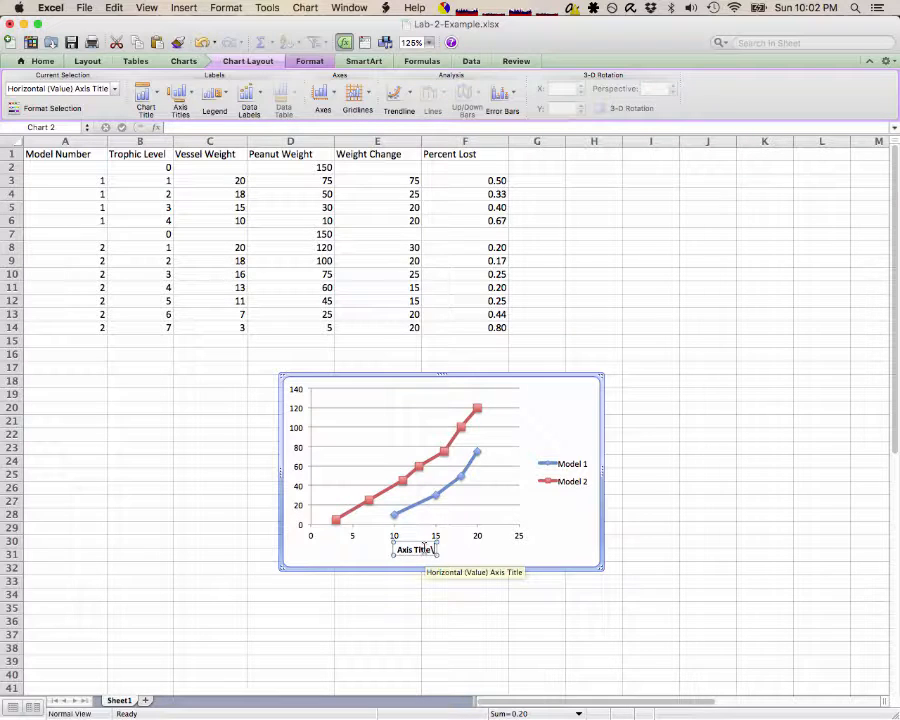
pyautogui.press('BackSpace')
pyautogui.press('BackSpace')
pyautogui.press('BackSpace')
pyautogui.press('BackSpace')
pyautogui.press('BackSpace')
pyautogui.press('BackSpace')
pyautogui.press('BackSpace')
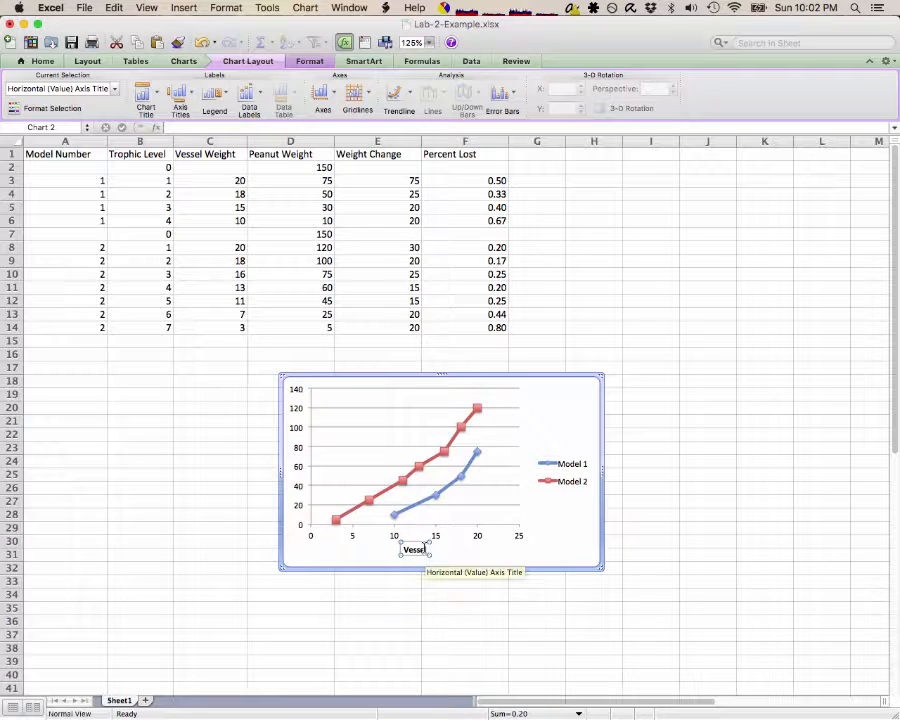
pyautogui.write('Vessel weight')
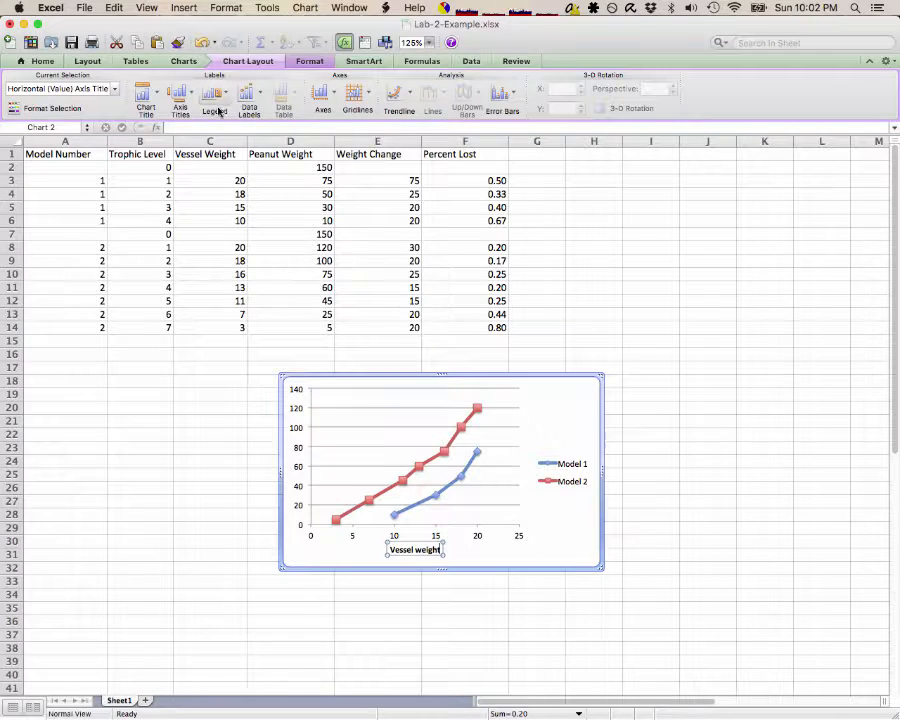
# Step: Add a rotated vertical axis title to the chart reading "Peanut weight", and deselect the chart
pyautogui.click(186, 98)
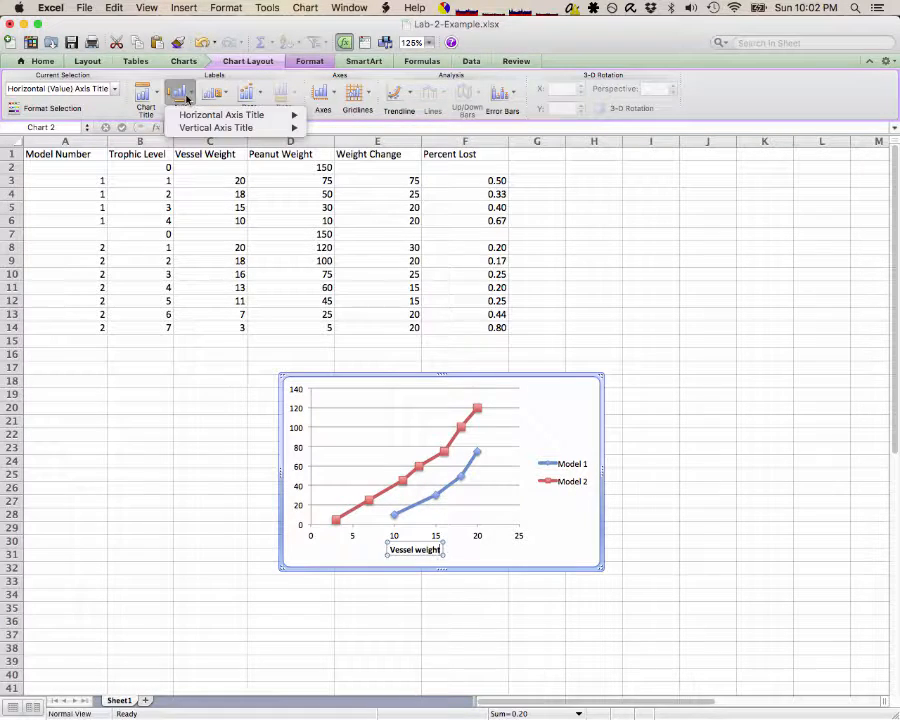
pyautogui.moveTo(210, 131)
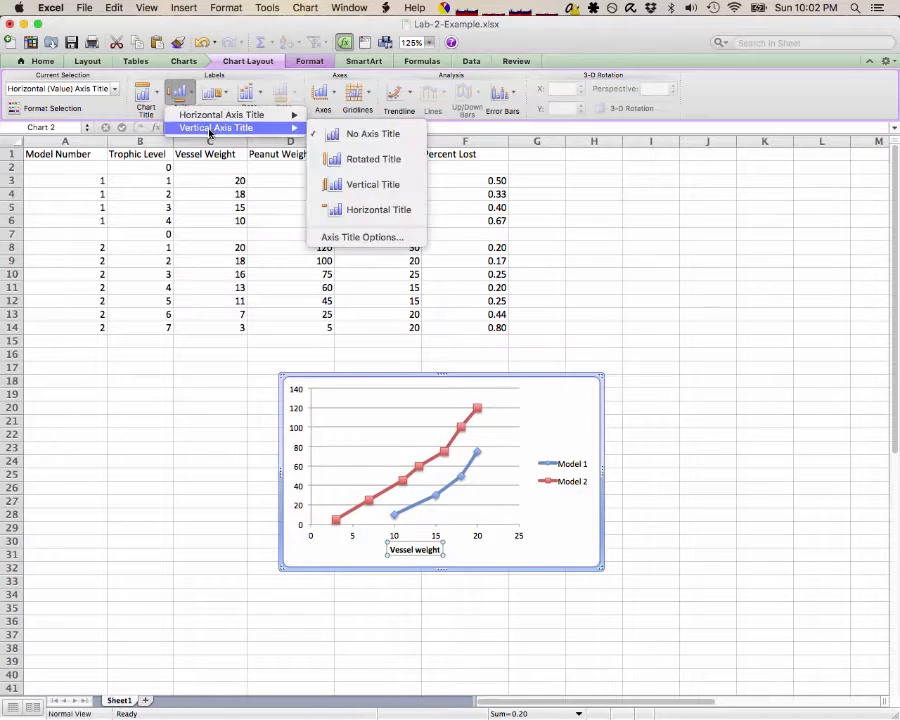
pyautogui.click(372, 158)
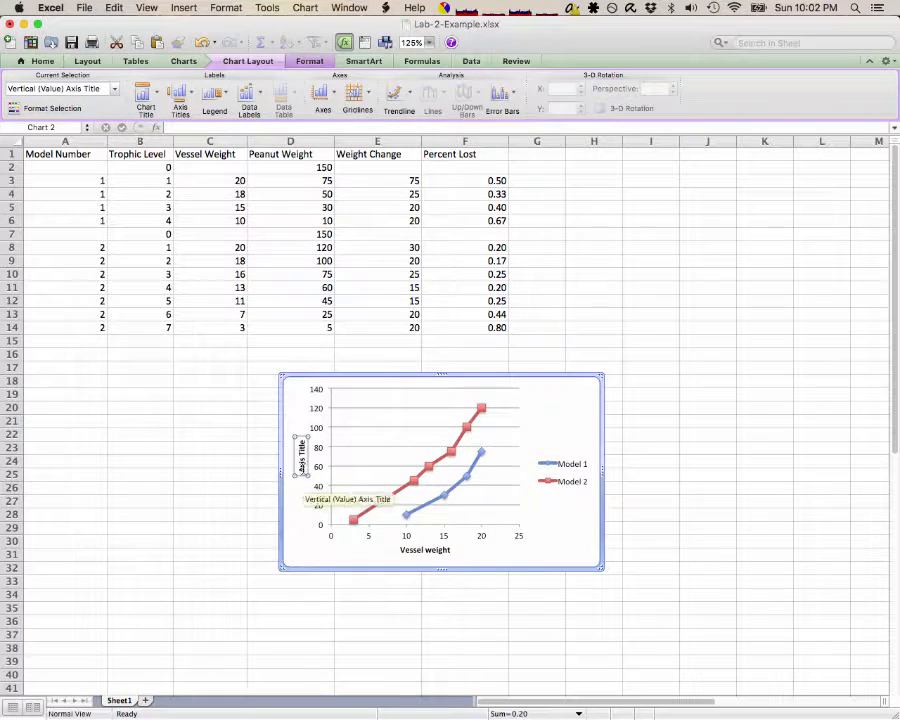
pyautogui.click(302, 458)
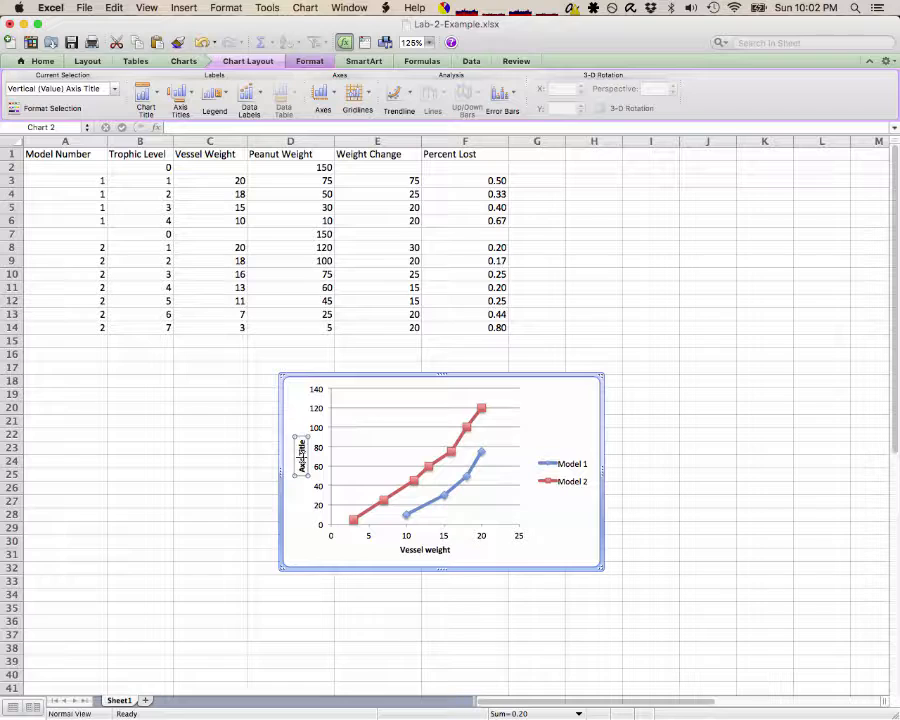
pyautogui.press('super+a')
pyautogui.write('Pe')
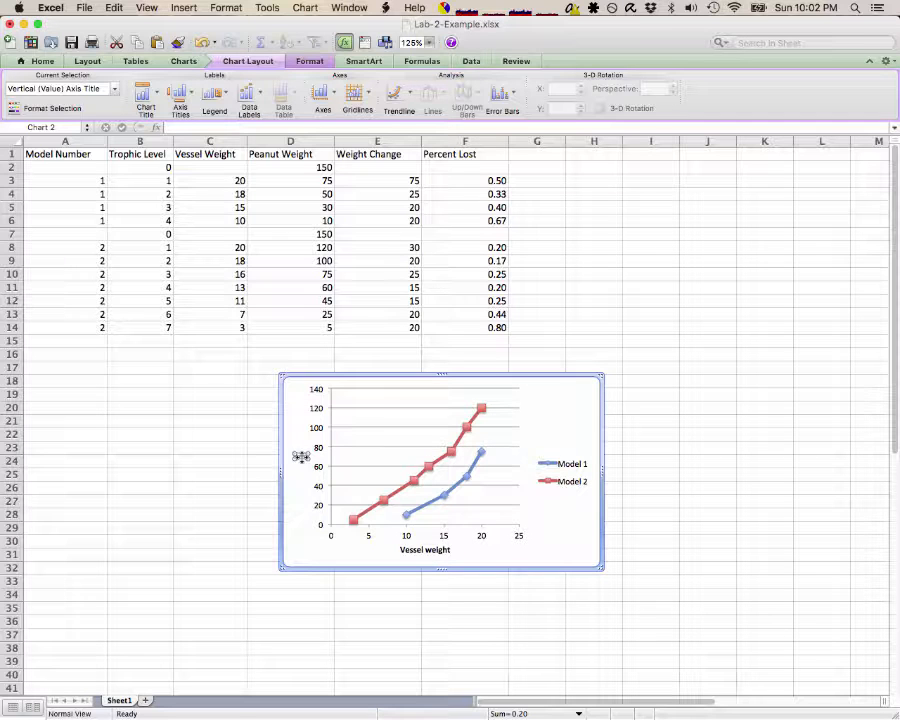
pyautogui.write('anut')
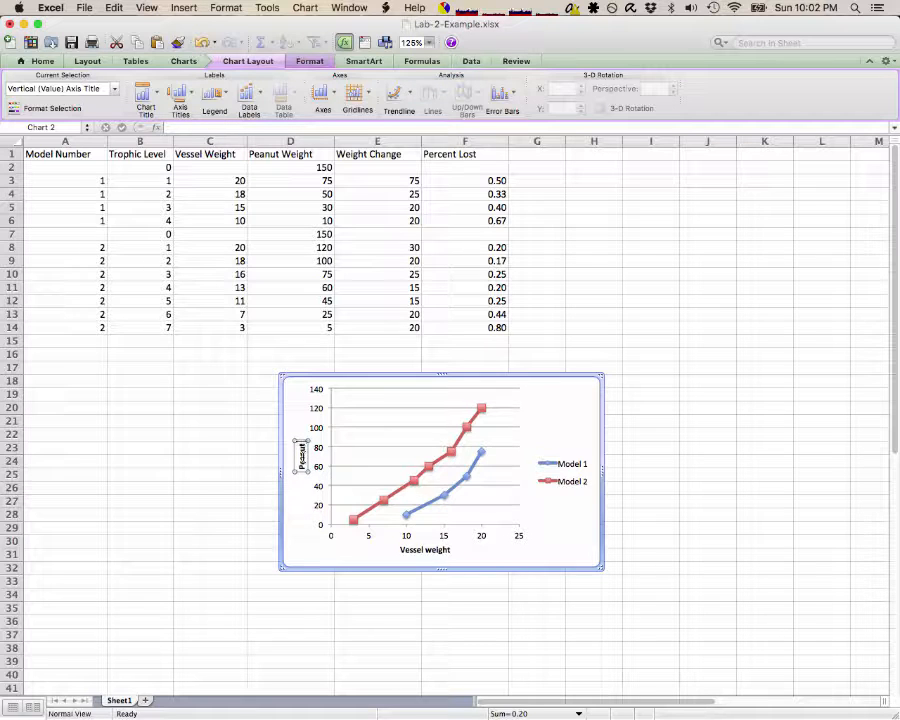
pyautogui.write(' We')
pyautogui.press('BackSpace')
pyautogui.press('BackSpace')
pyautogui.write('wei')
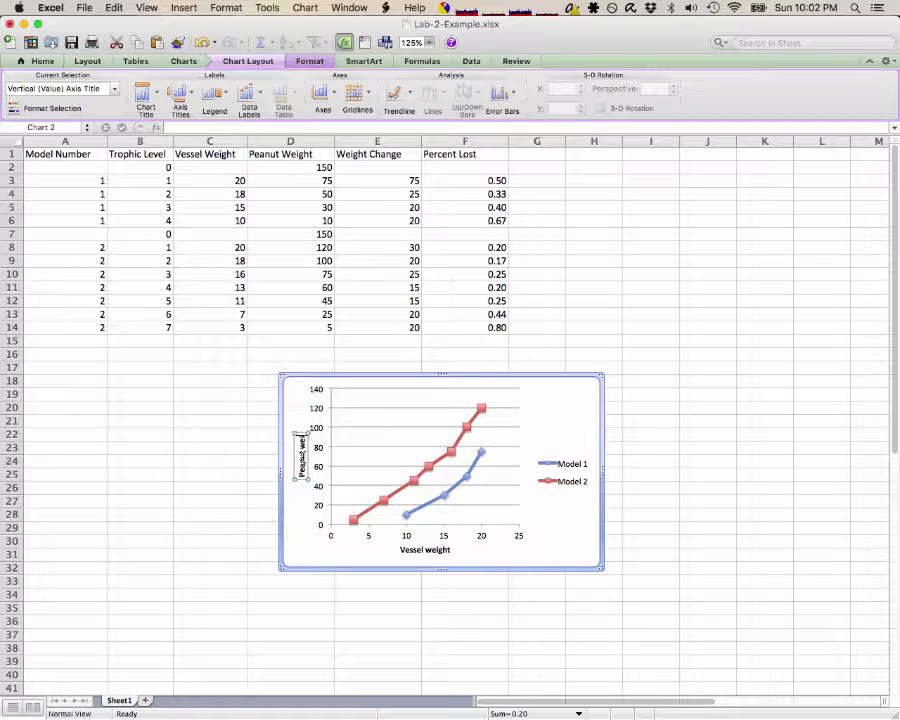
pyautogui.write('ght')
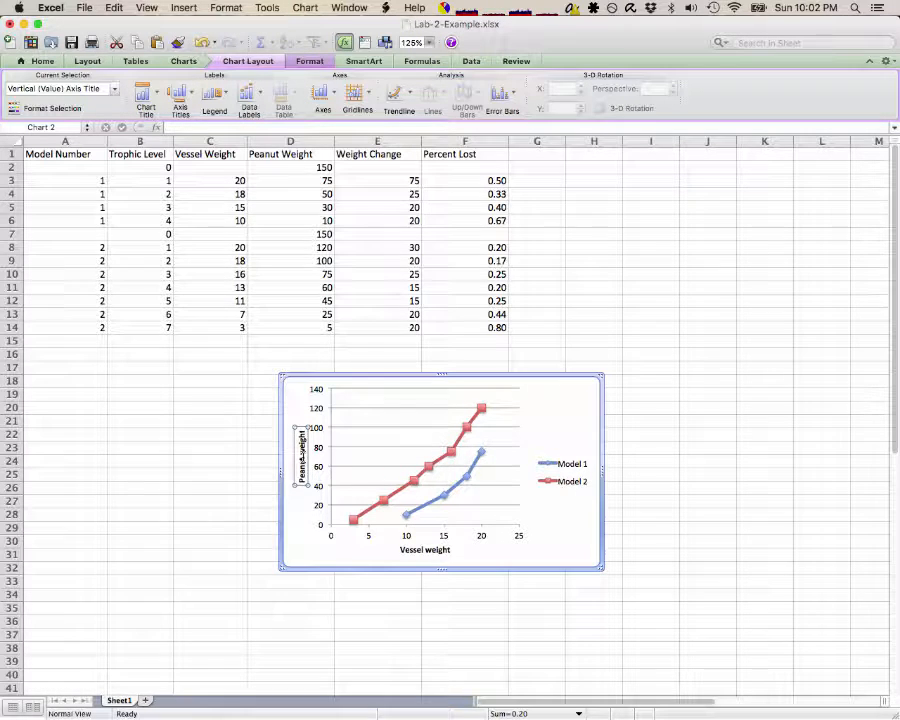
pyautogui.click(716, 357)
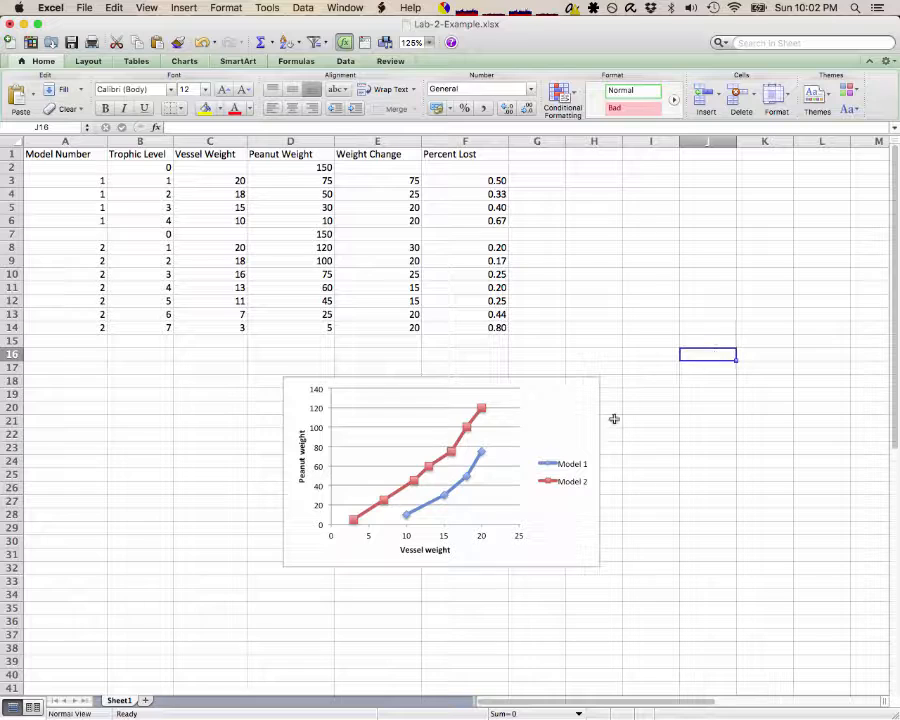